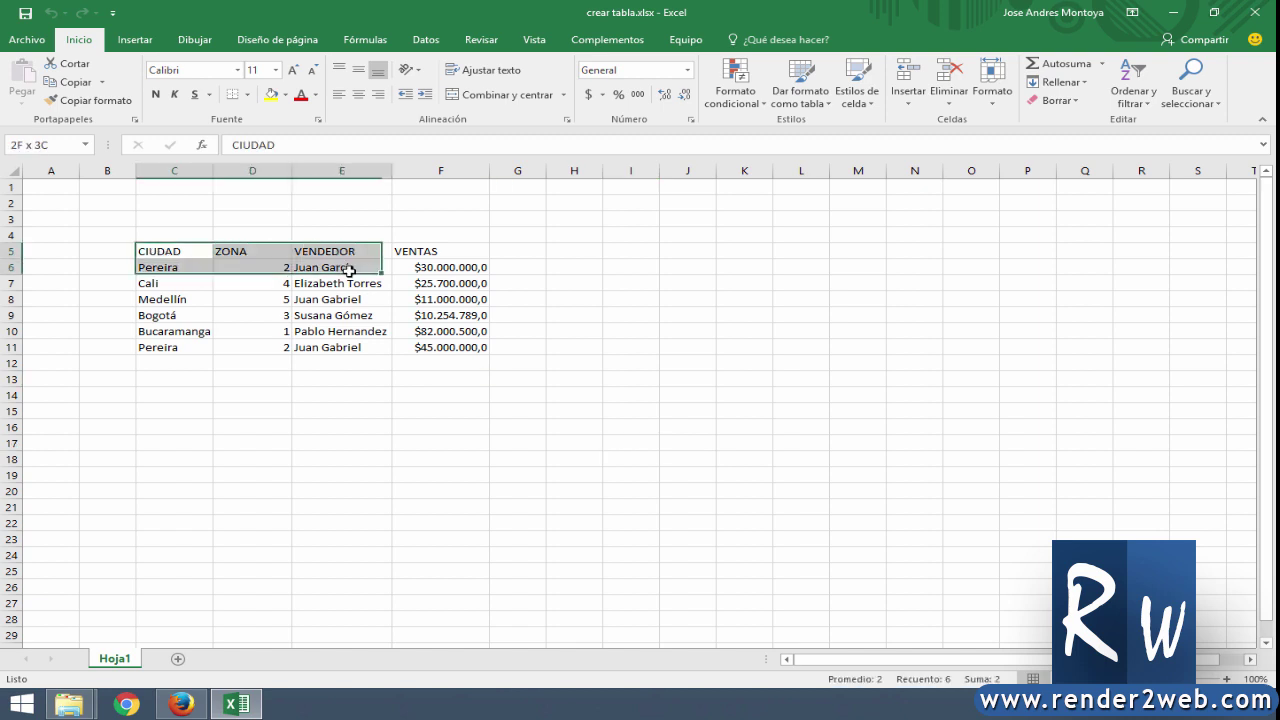
- Try several selections of the sales data and the CIUDAD–VENTAS header row, clearing each one
{"action": "left_click_drag", "start_coordinate": [155, 251], "coordinate": [445, 347]}
{"action": "left_click", "coordinate": [487, 399]}
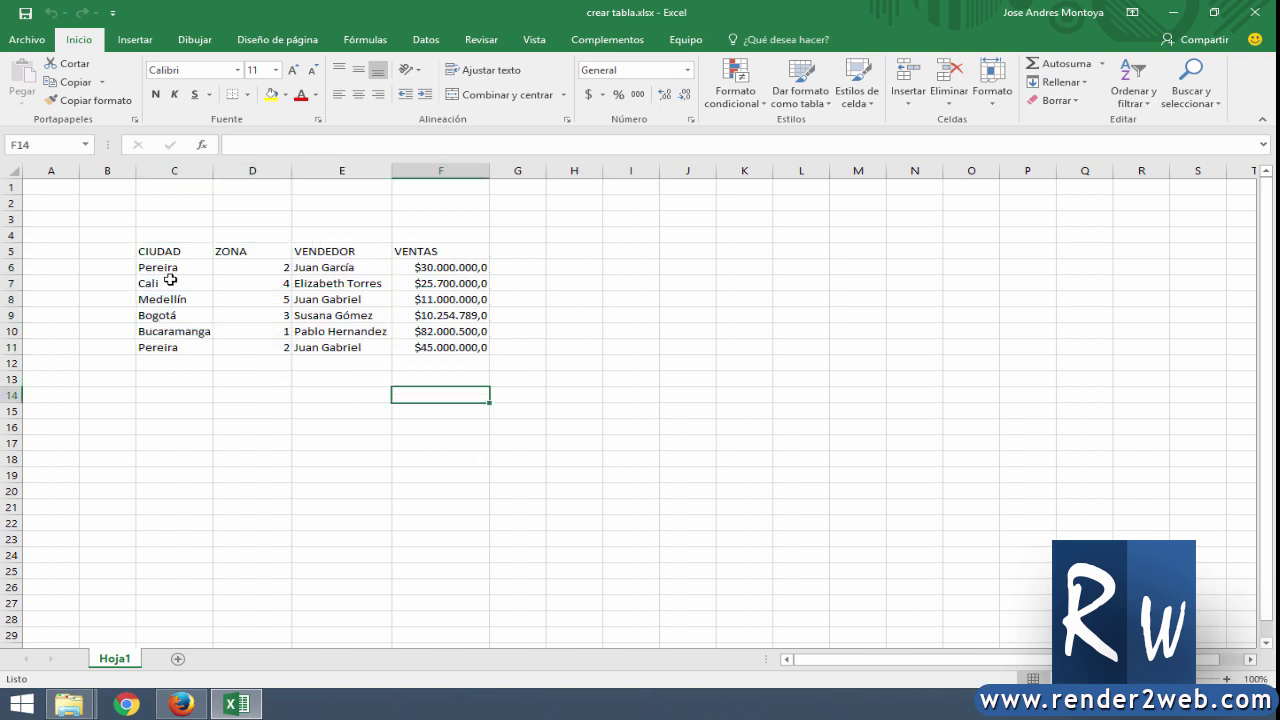
{"action": "left_click_drag", "start_coordinate": [155, 251], "coordinate": [437, 361]}
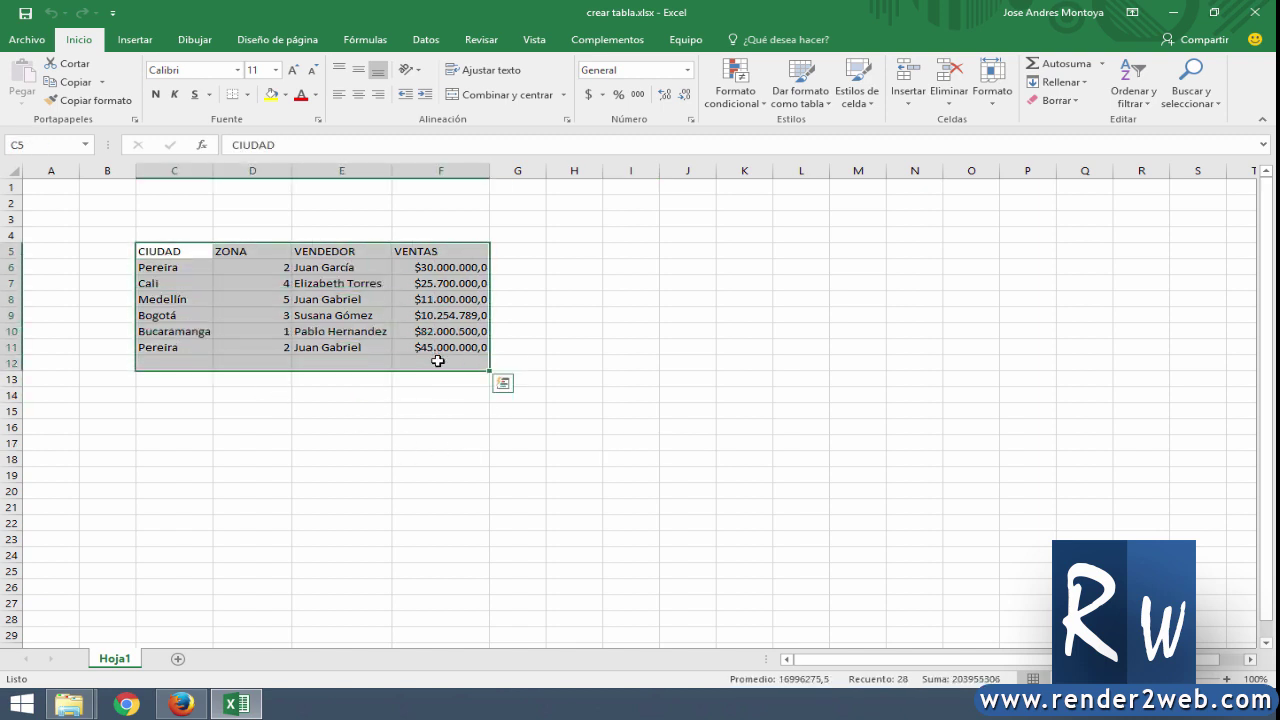
{"action": "left_click", "coordinate": [438, 410]}
{"action": "left_click_drag", "start_coordinate": [151, 251], "coordinate": [424, 345]}
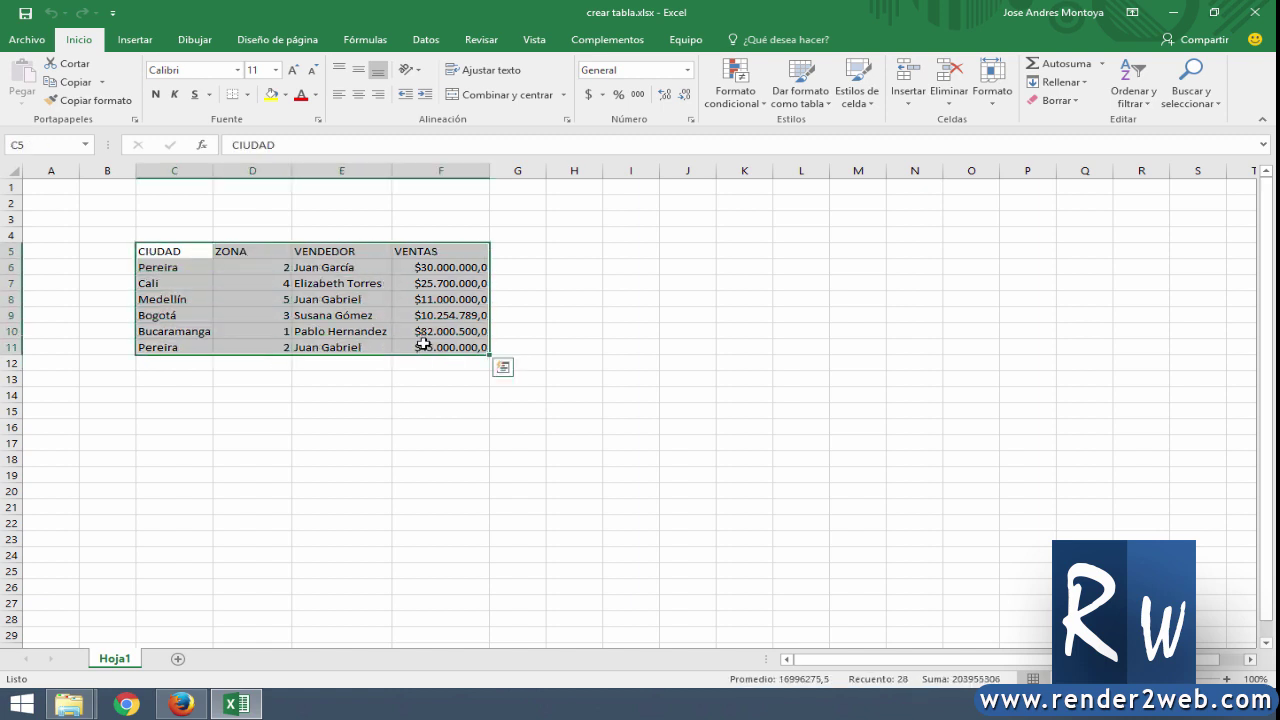
{"action": "left_click", "coordinate": [473, 453]}
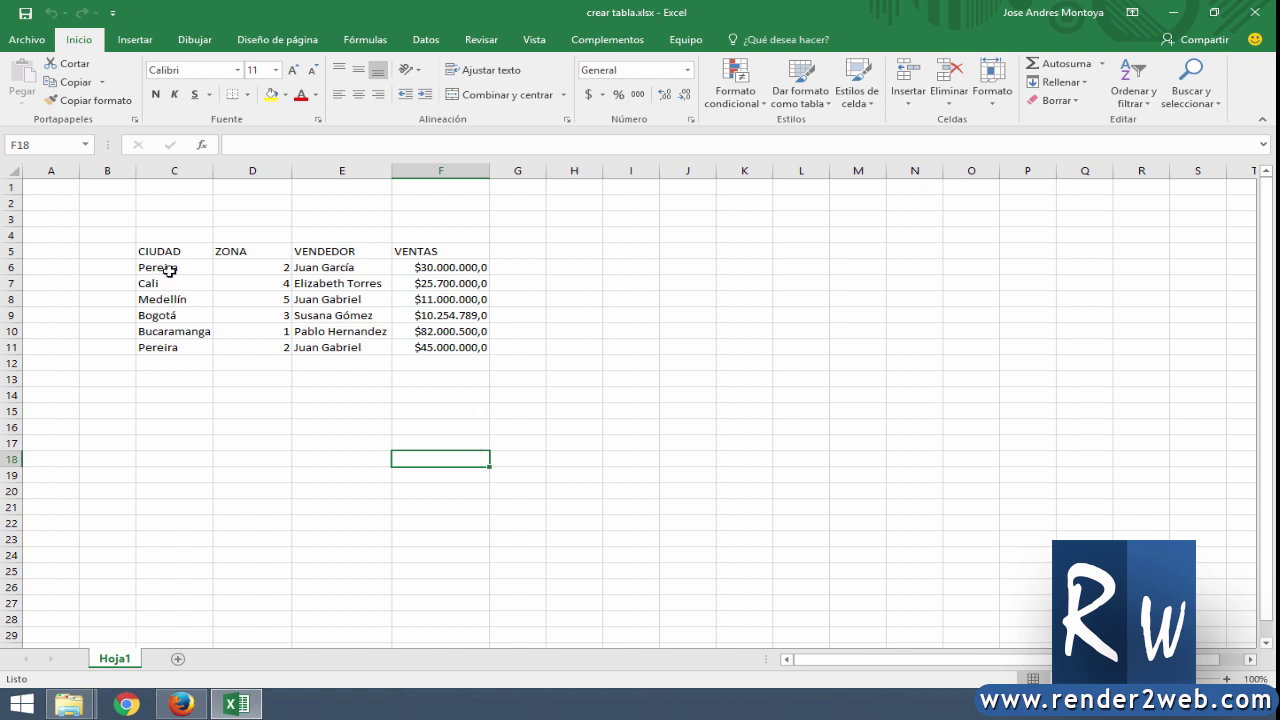
{"action": "left_click_drag", "start_coordinate": [145, 251], "coordinate": [423, 251]}
{"action": "left_click", "coordinate": [412, 452]}
- Move the last three data rows one row lower, then undo the move and cancel the copy
{"action": "left_click_drag", "start_coordinate": [141, 315], "coordinate": [410, 349]}
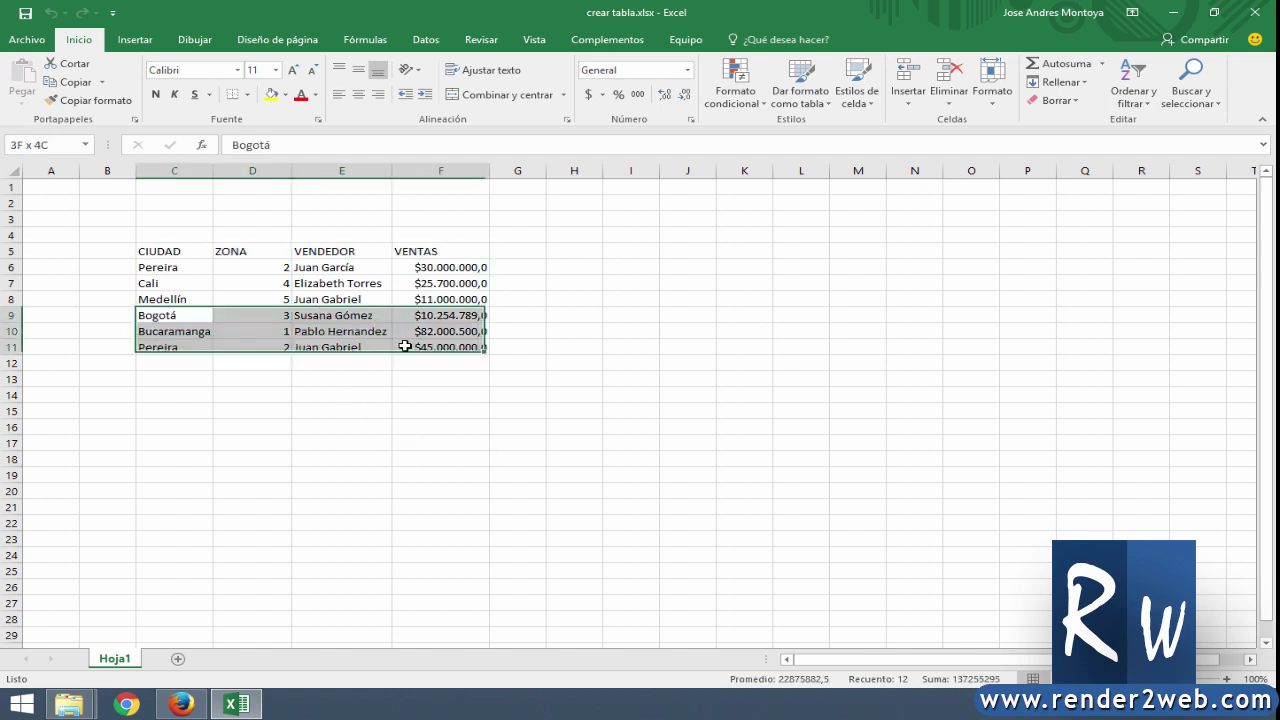
{"action": "key", "text": "ctrl+c"}
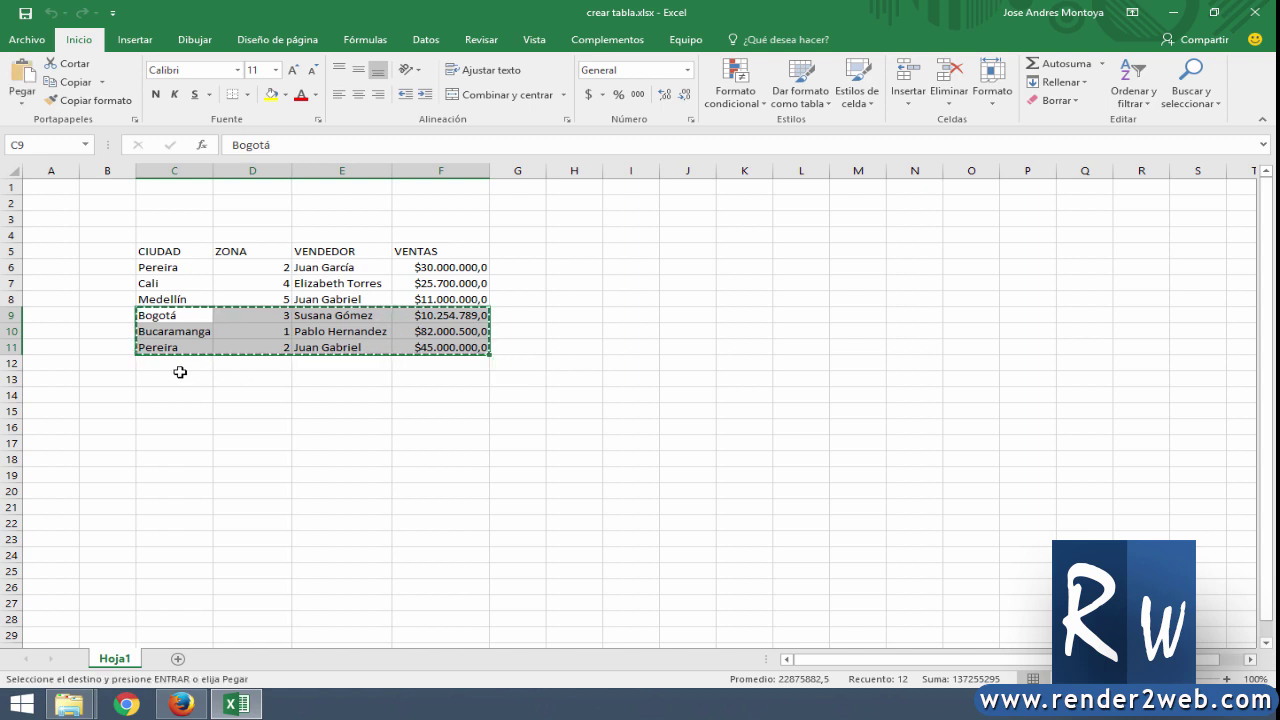
{"action": "left_click", "coordinate": [180, 330]}
{"action": "key", "text": "ctrl+v"}
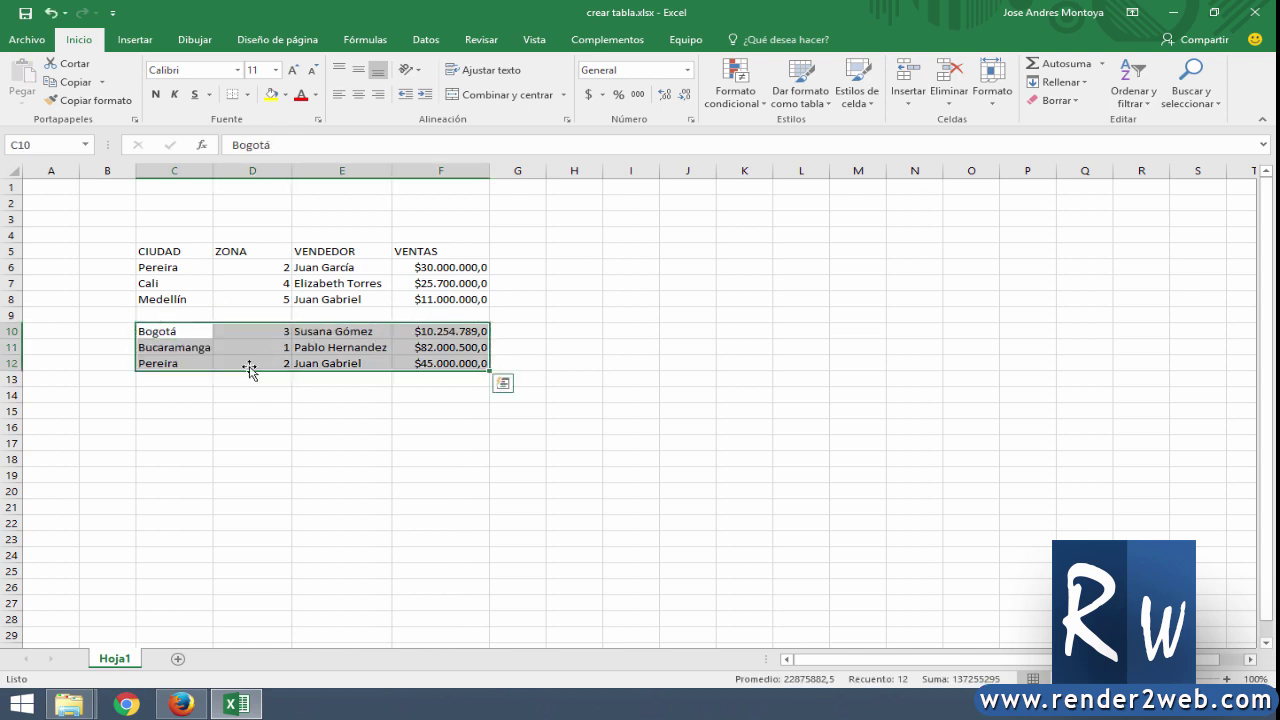
{"action": "left_click_drag", "start_coordinate": [164, 315], "coordinate": [450, 315]}
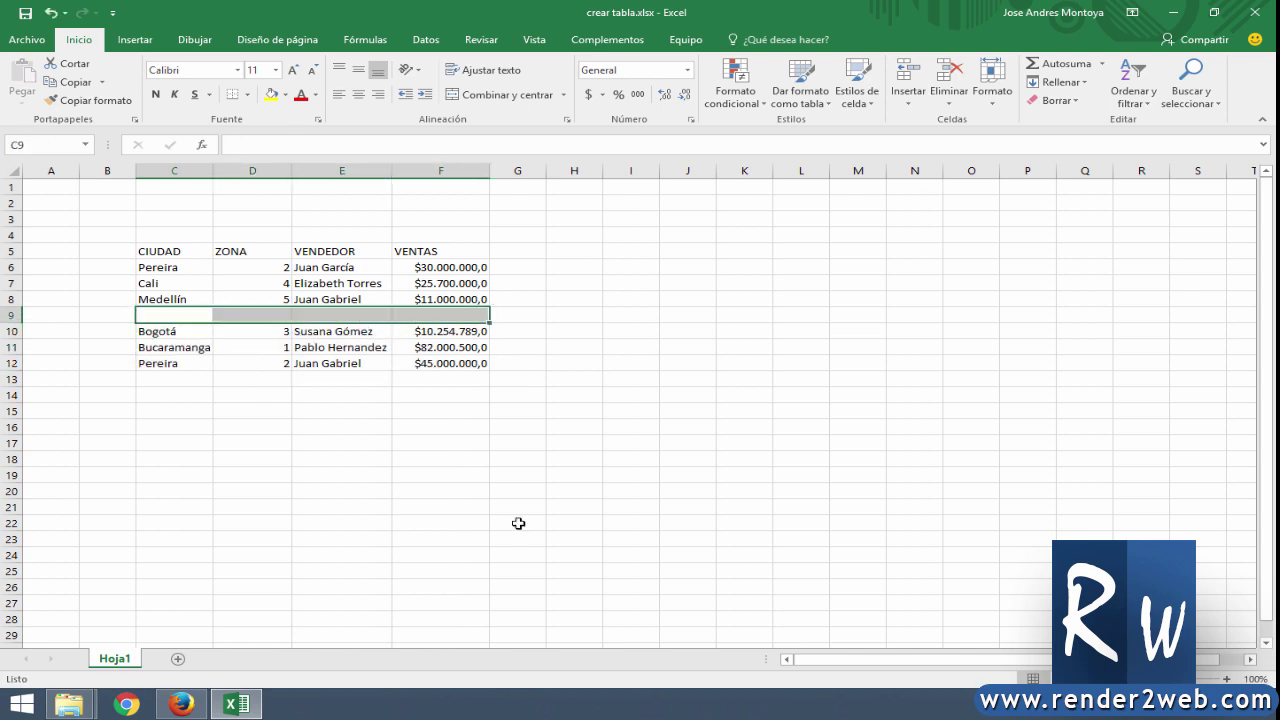
{"action": "key", "text": "ctrl+z"}
{"action": "left_click", "coordinate": [473, 526]}
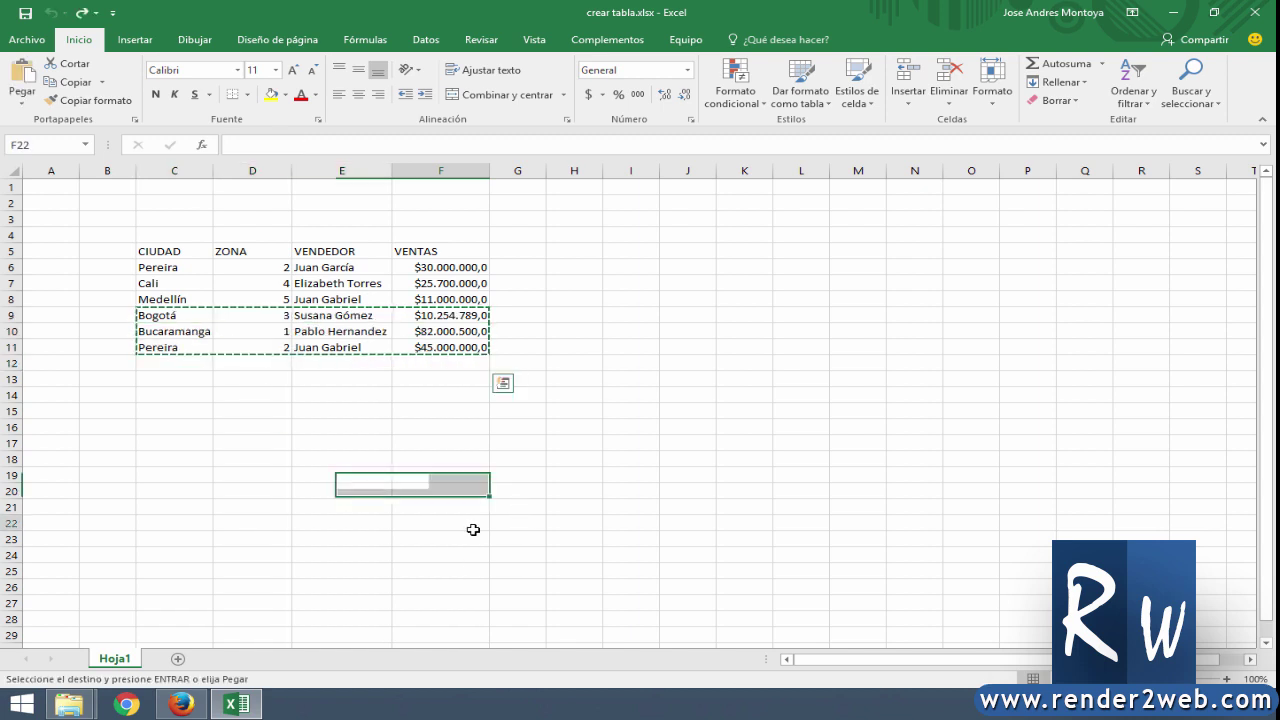
{"action": "key", "text": "Escape"}
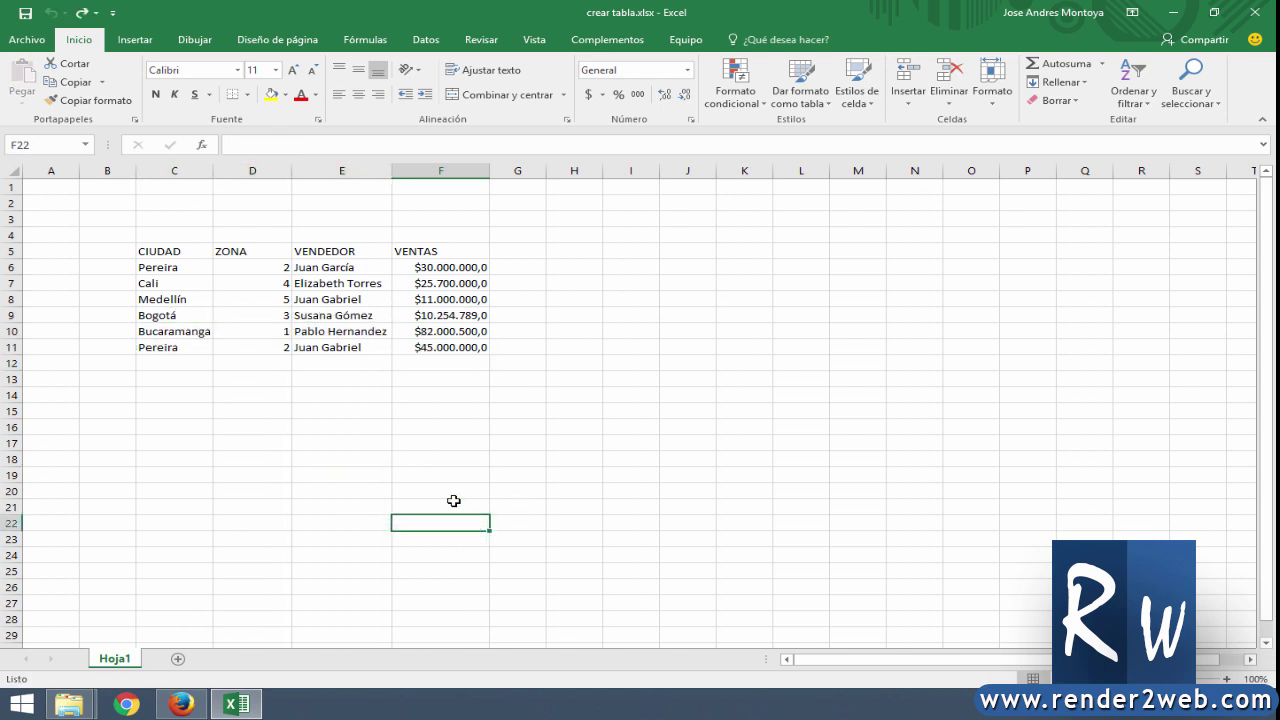
- Select the full sales range C5:F11, headers included
{"action": "left_click_drag", "start_coordinate": [160, 253], "coordinate": [240, 248]}
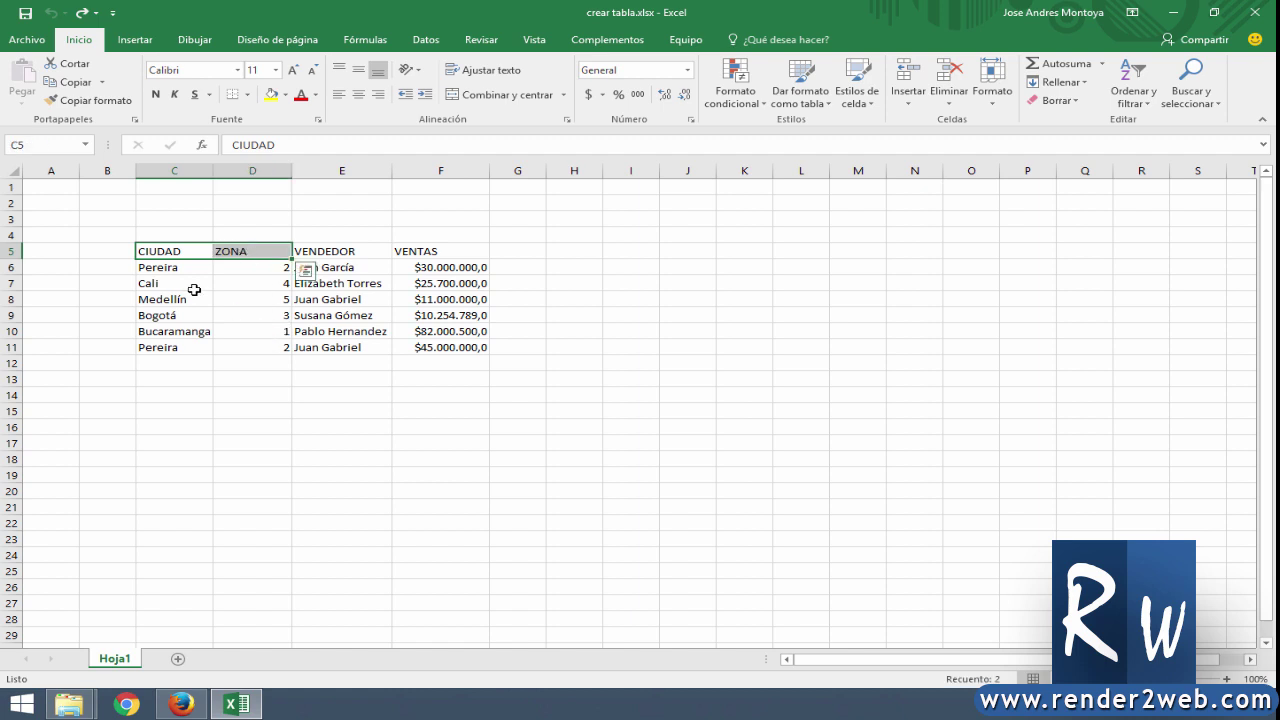
{"action": "left_click_drag", "start_coordinate": [180, 283], "coordinate": [307, 328]}
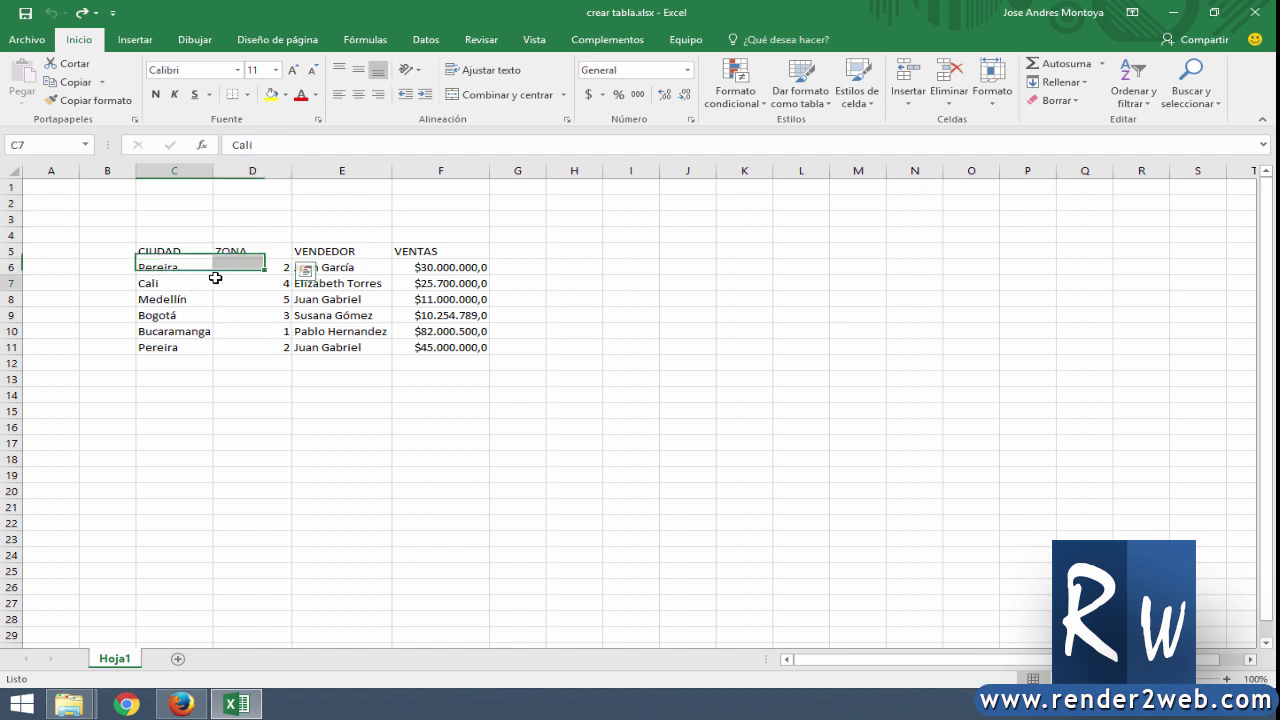
{"action": "left_click", "coordinate": [390, 468]}
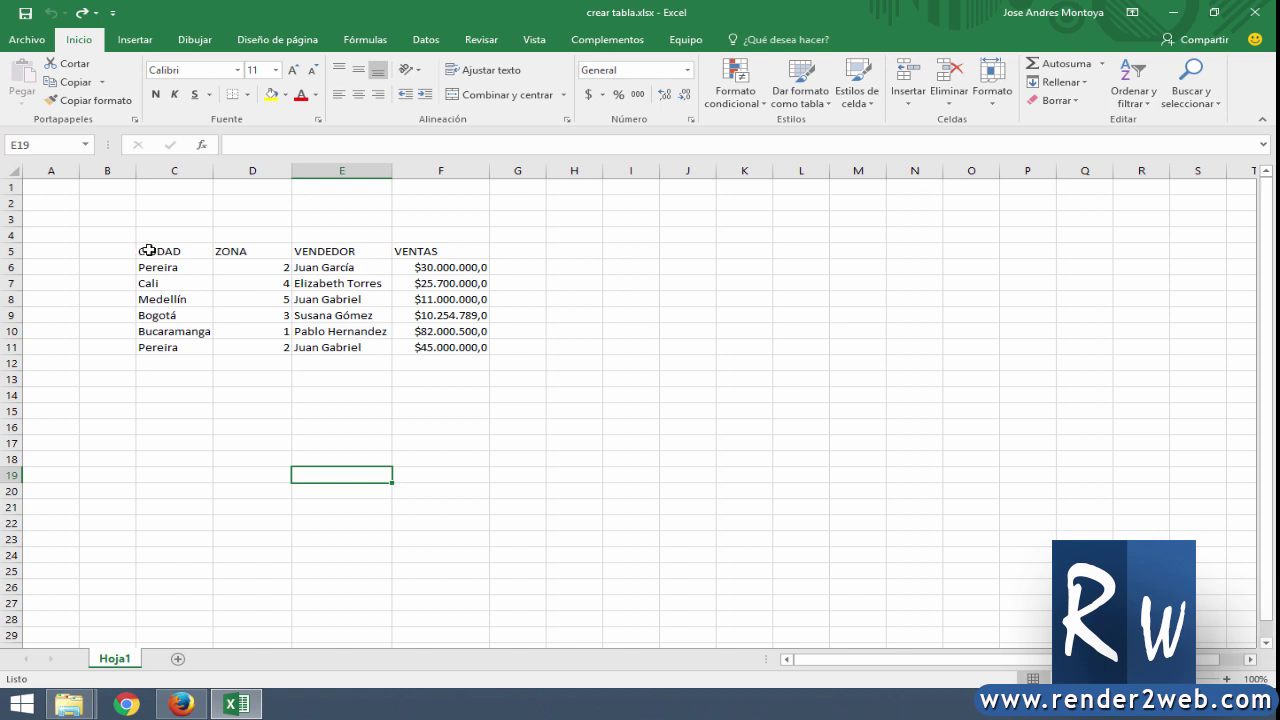
{"action": "left_click_drag", "start_coordinate": [148, 250], "coordinate": [407, 353]}
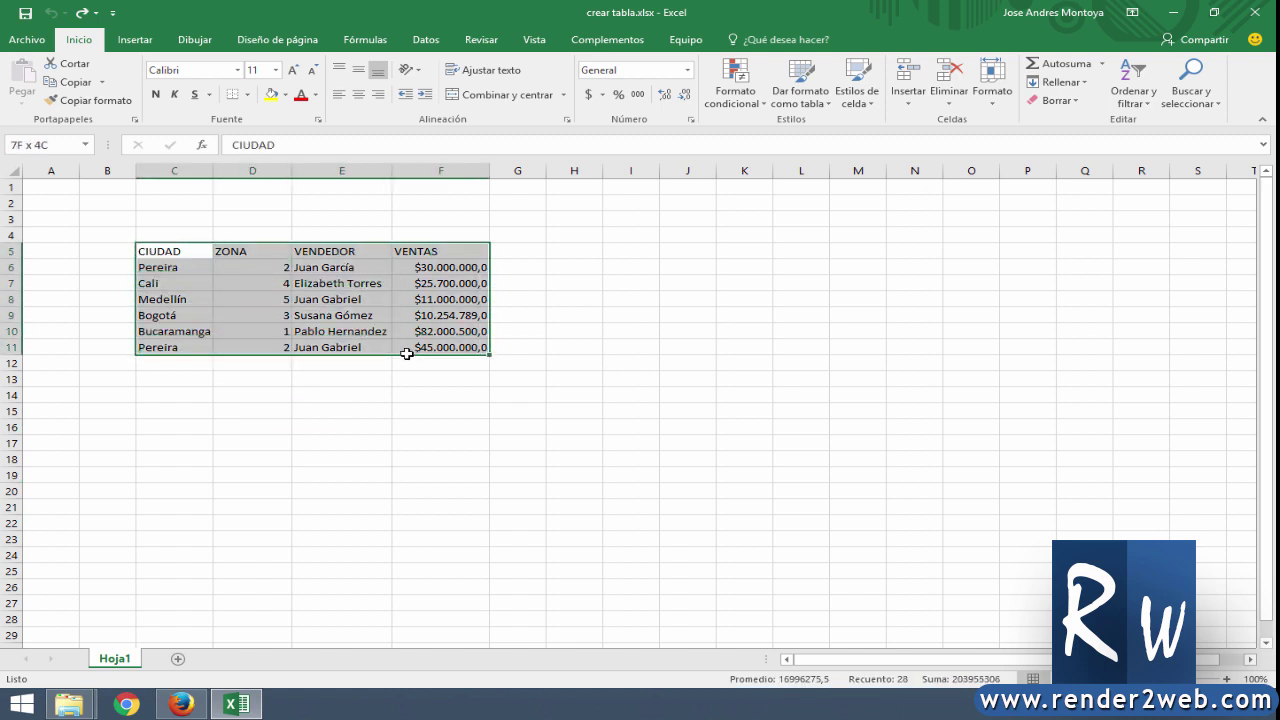
{"action": "left_click", "coordinate": [440, 458]}
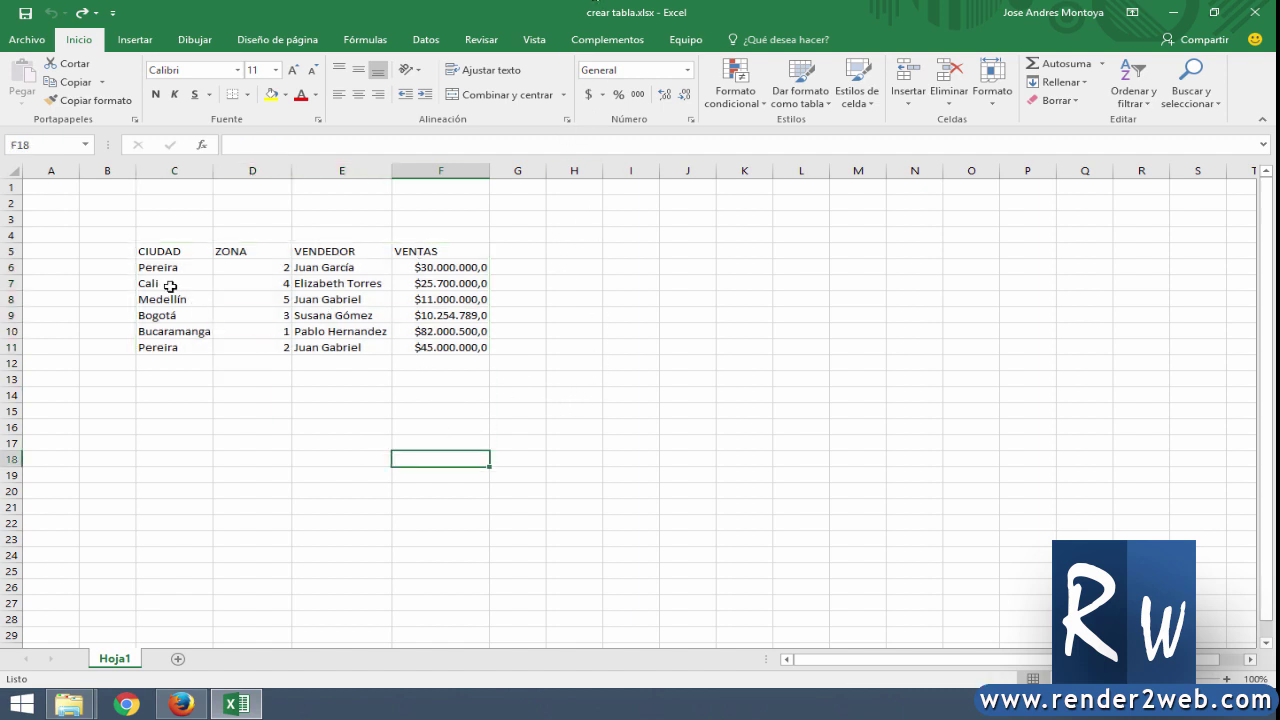
{"action": "left_click_drag", "start_coordinate": [140, 247], "coordinate": [440, 349]}
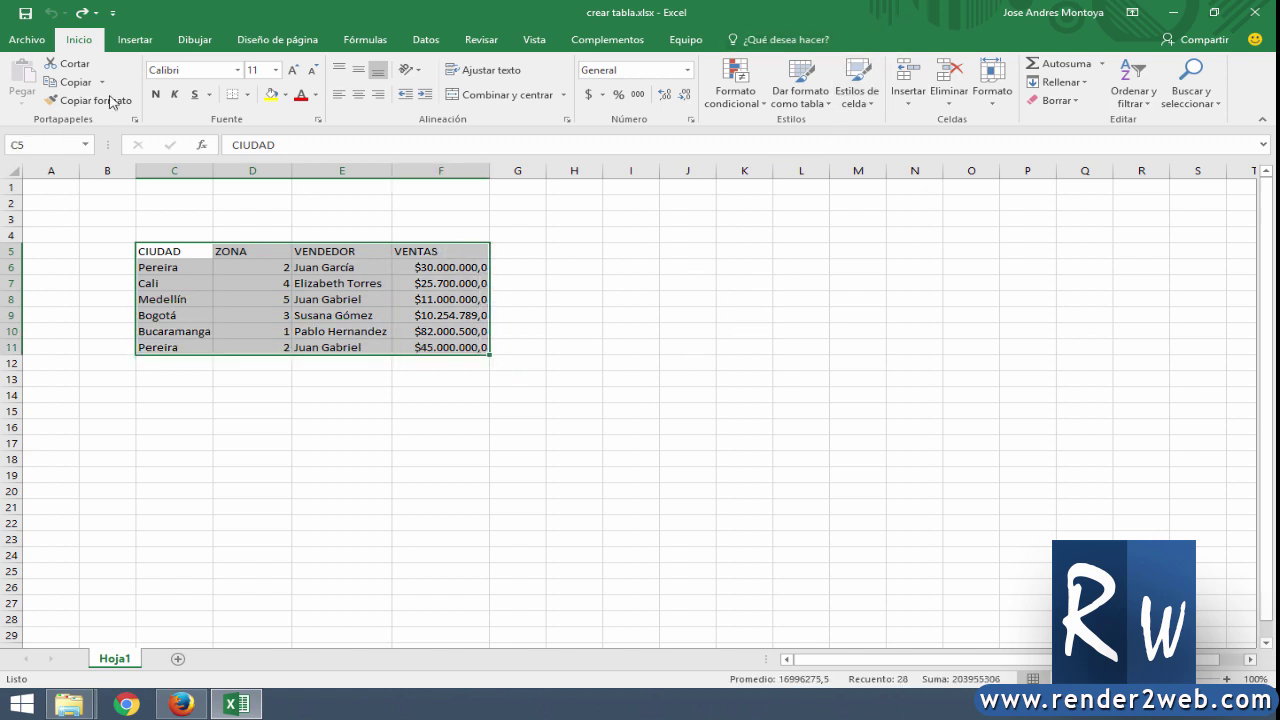
- Format the range as a table with a green style from Dar formato como tabla
{"action": "left_click", "coordinate": [805, 100]}
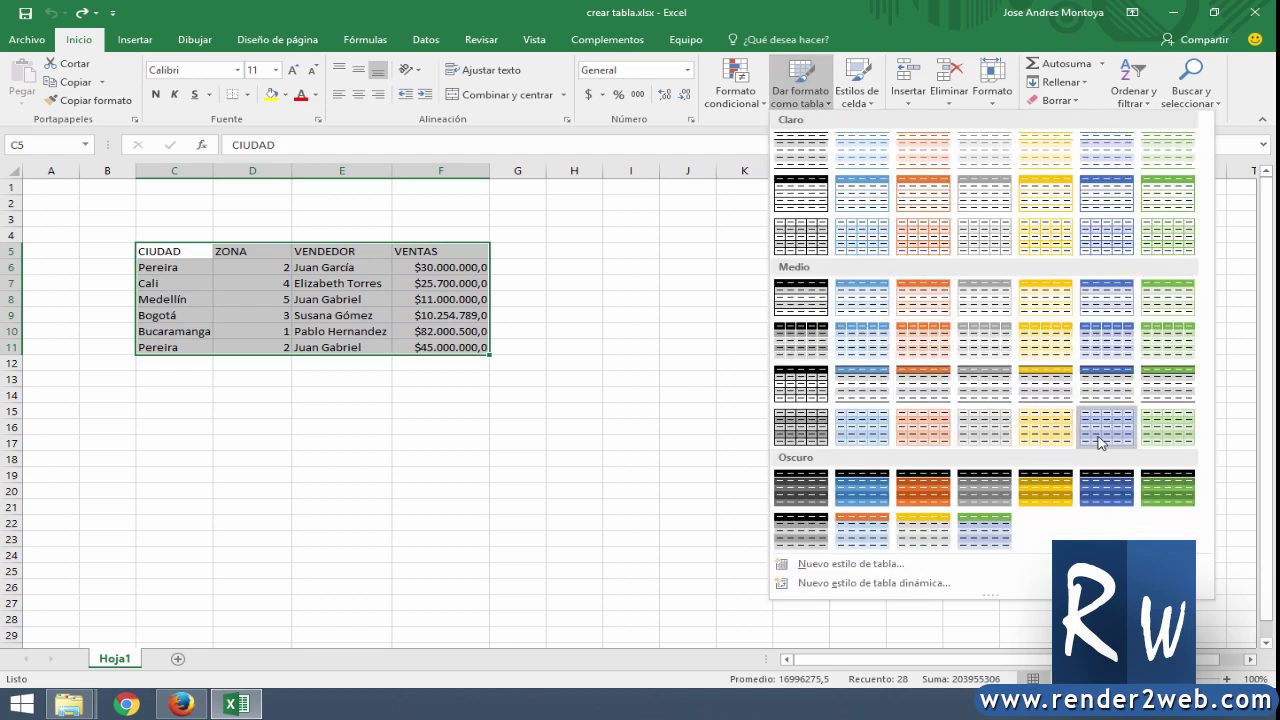
{"action": "left_click", "coordinate": [1163, 382]}
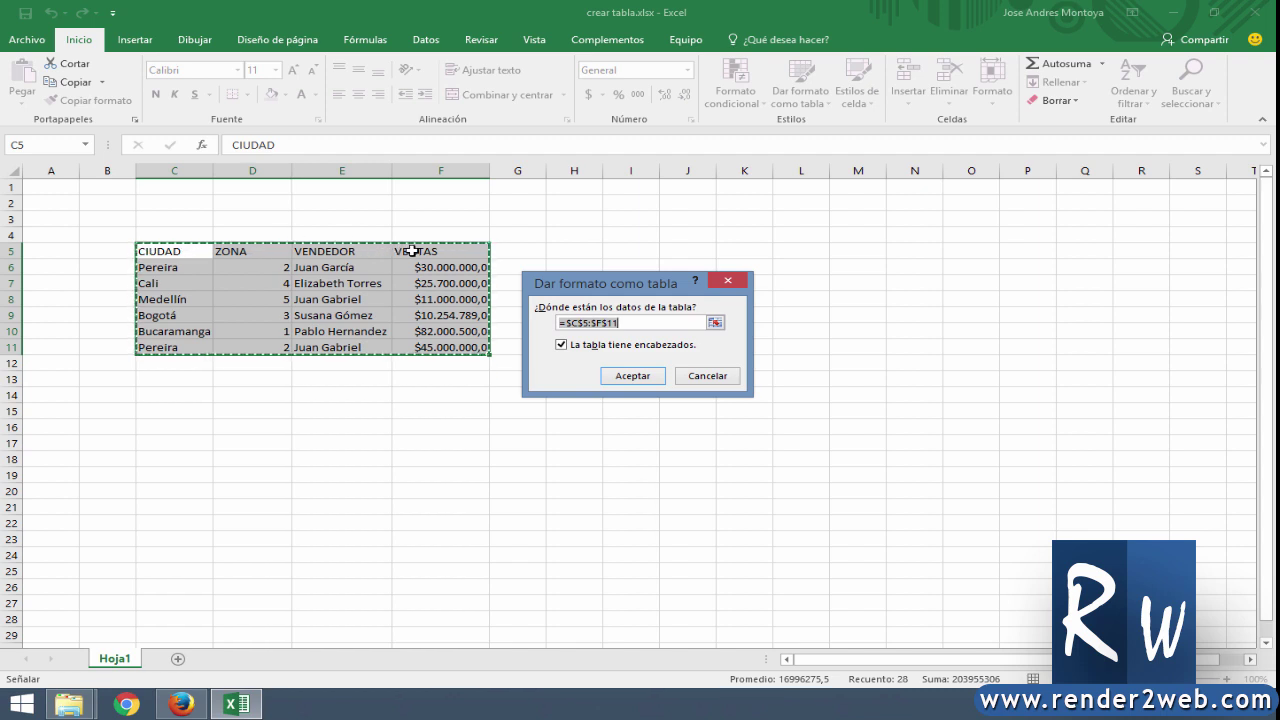
{"action": "left_click", "coordinate": [630, 378]}
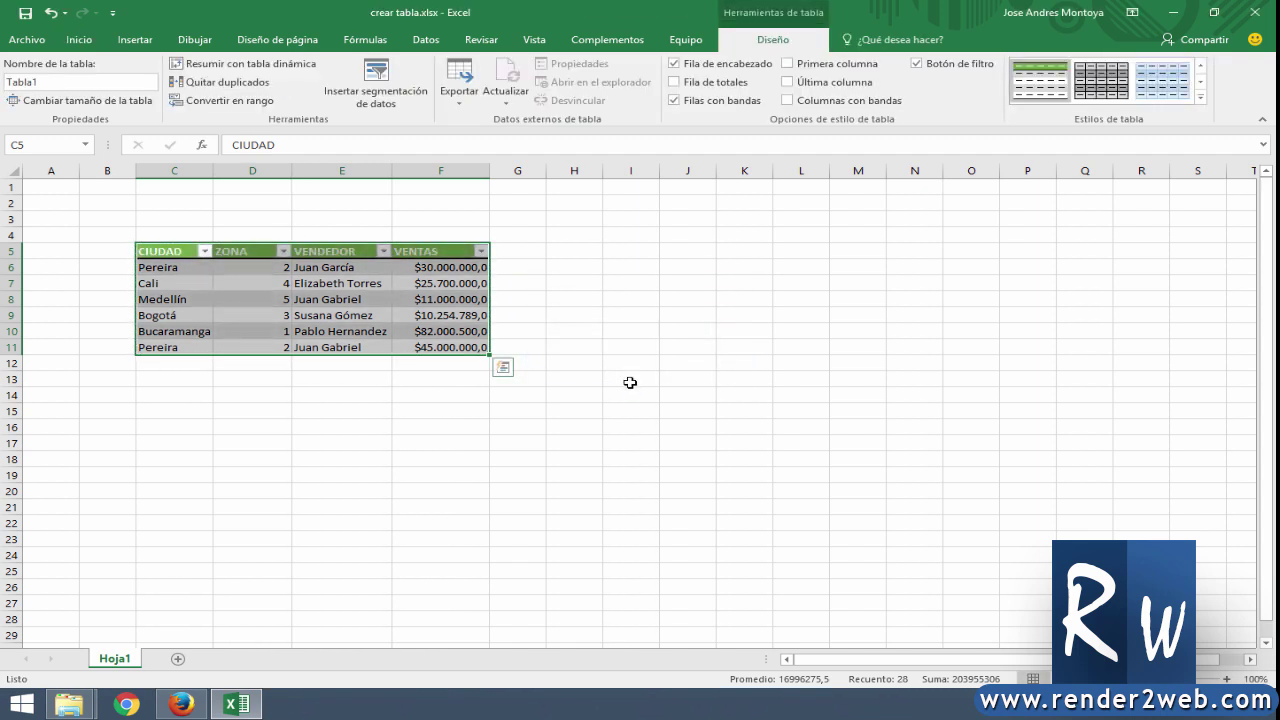
{"action": "left_click", "coordinate": [604, 424]}
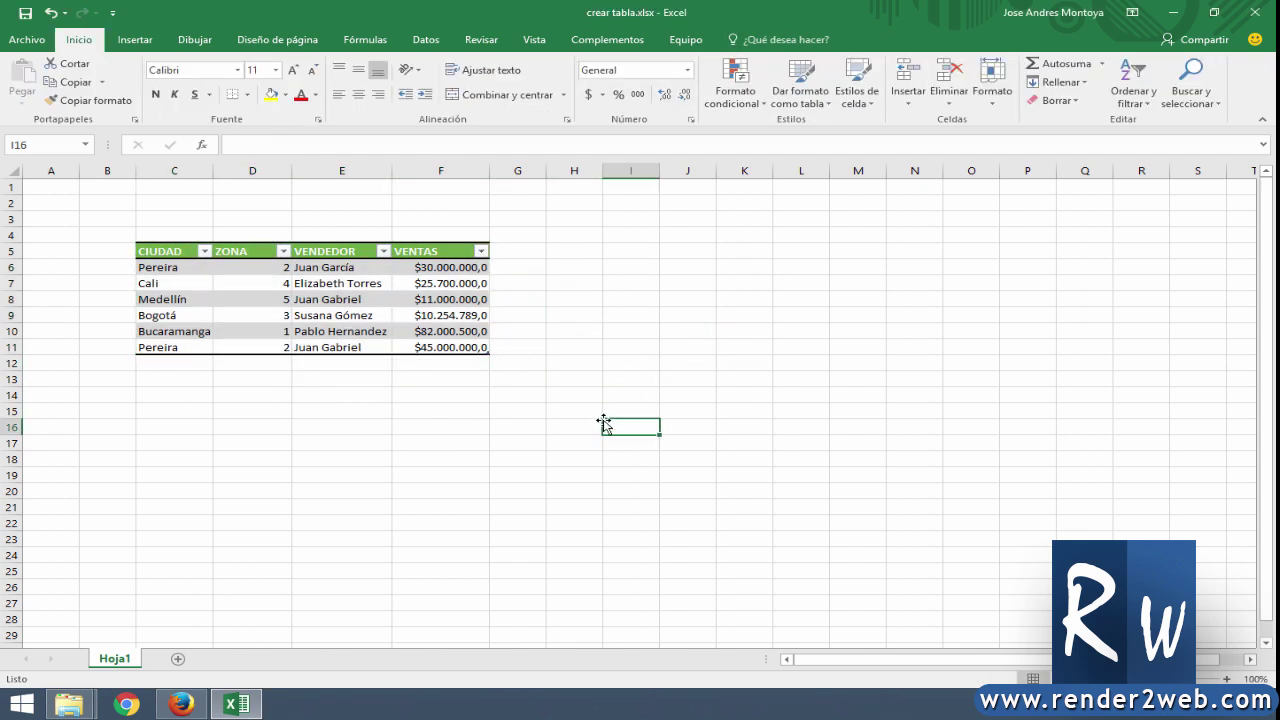
{"action": "left_click", "coordinate": [171, 251]}
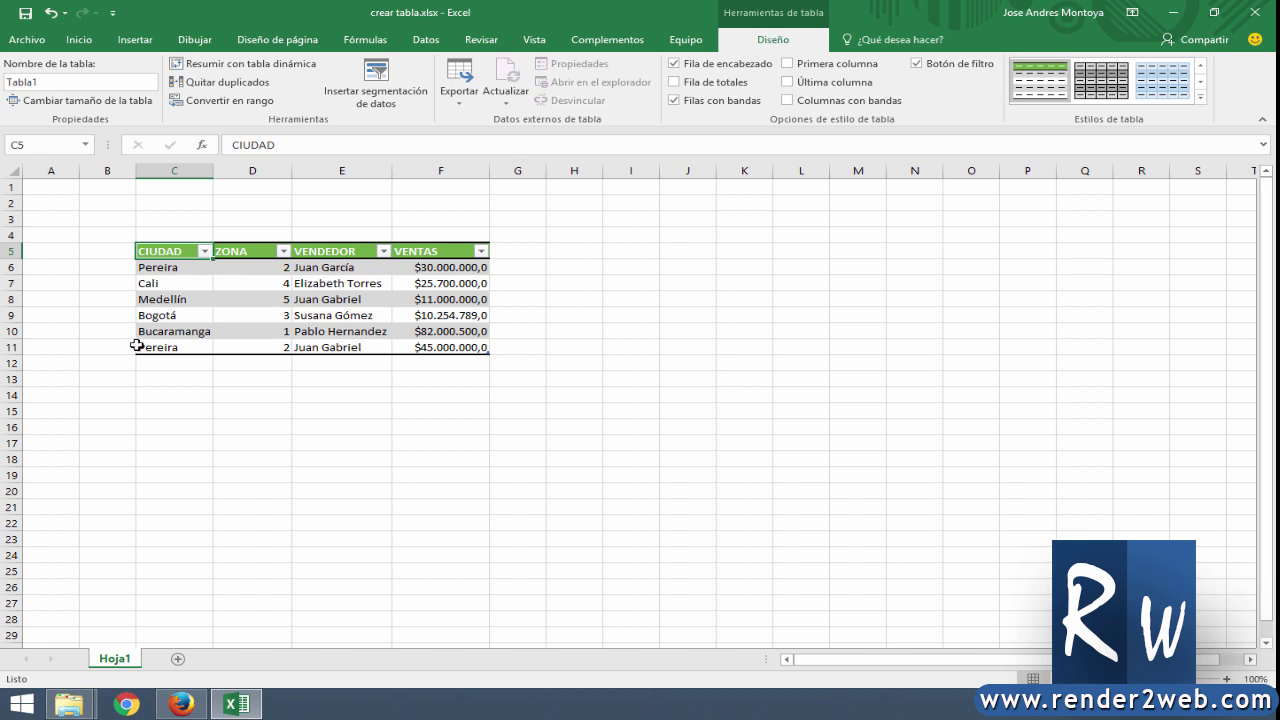
{"action": "left_click", "coordinate": [180, 299]}
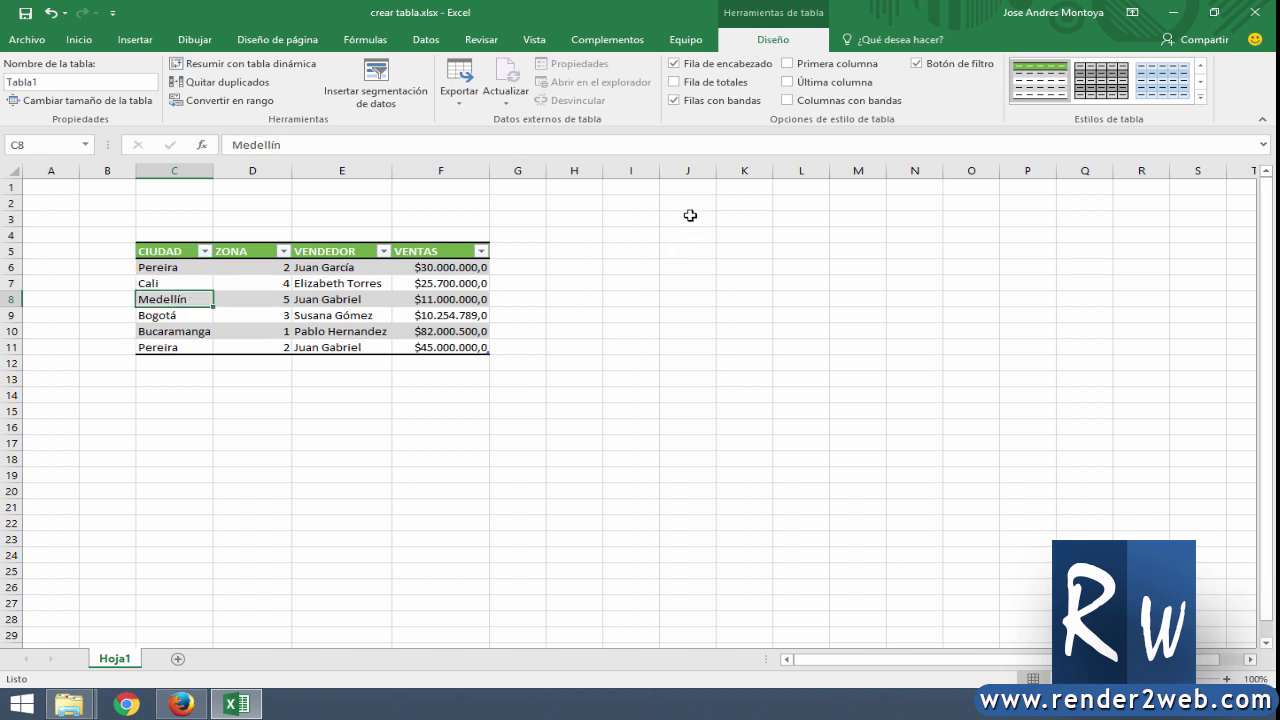
- Add a totals row to the table and set the ZONA total in D12 to Suma
{"action": "left_click", "coordinate": [674, 82]}
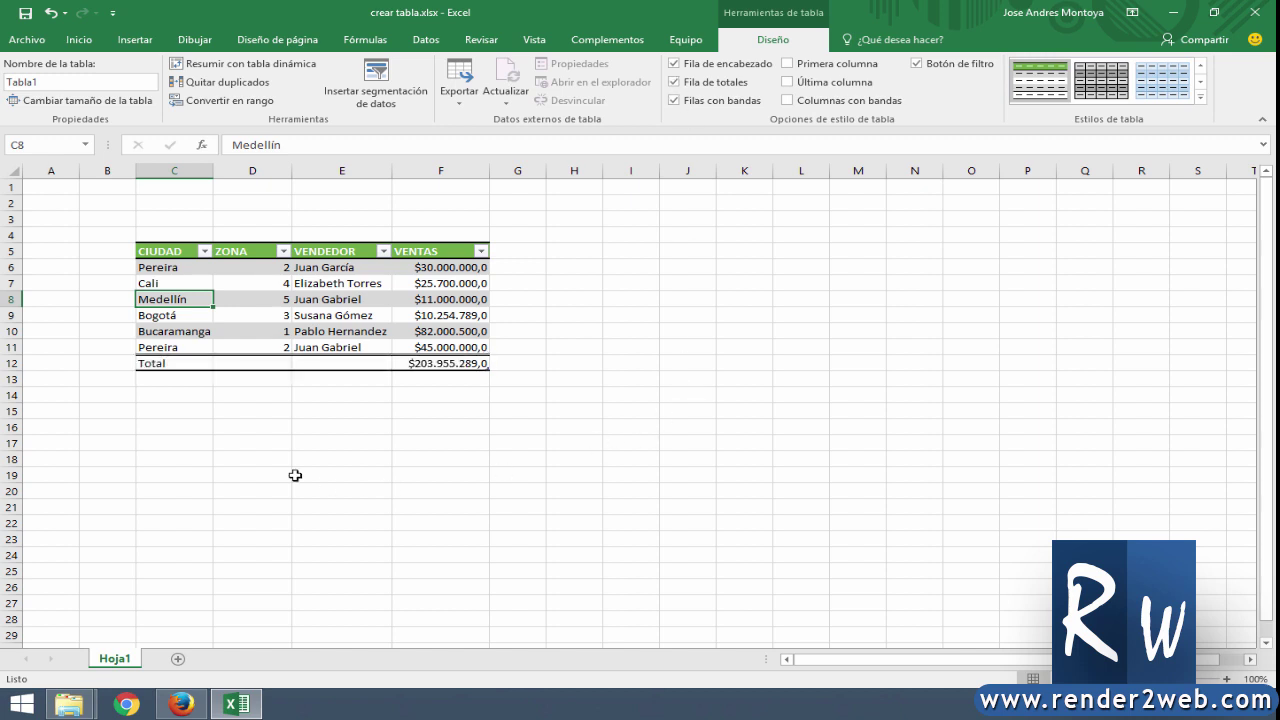
{"action": "left_click", "coordinate": [277, 364]}
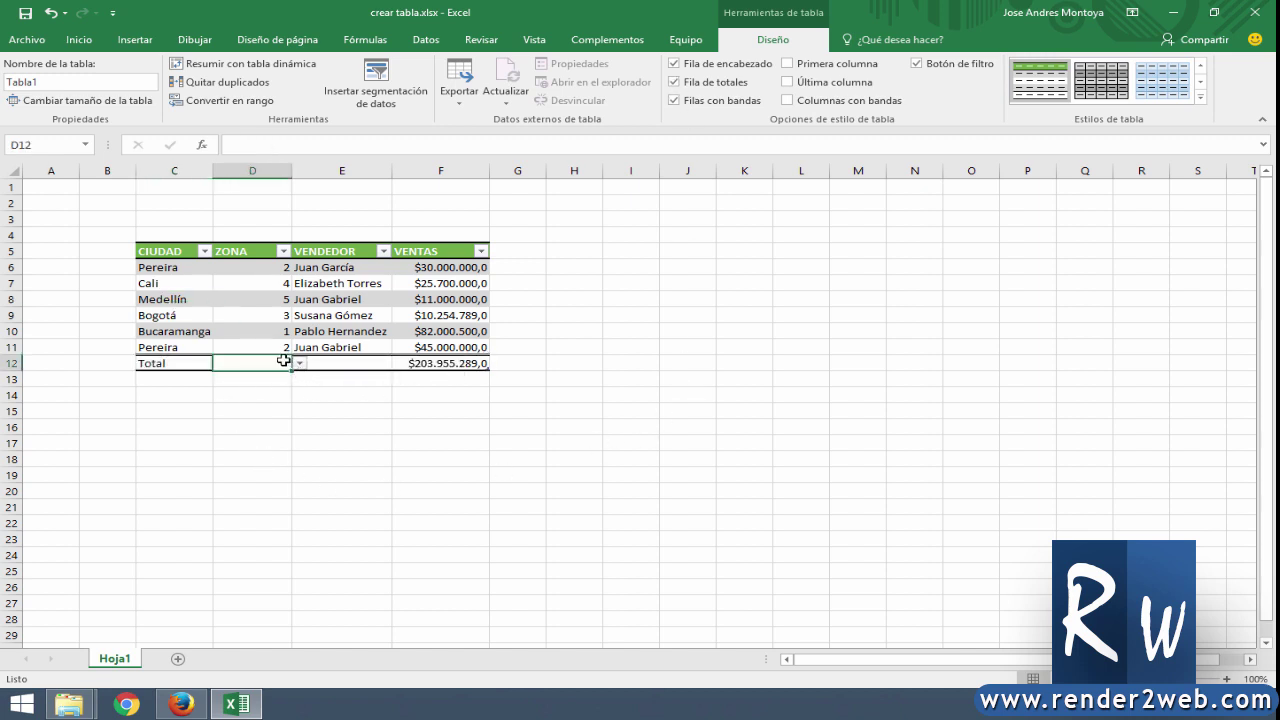
{"action": "left_click", "coordinate": [298, 365]}
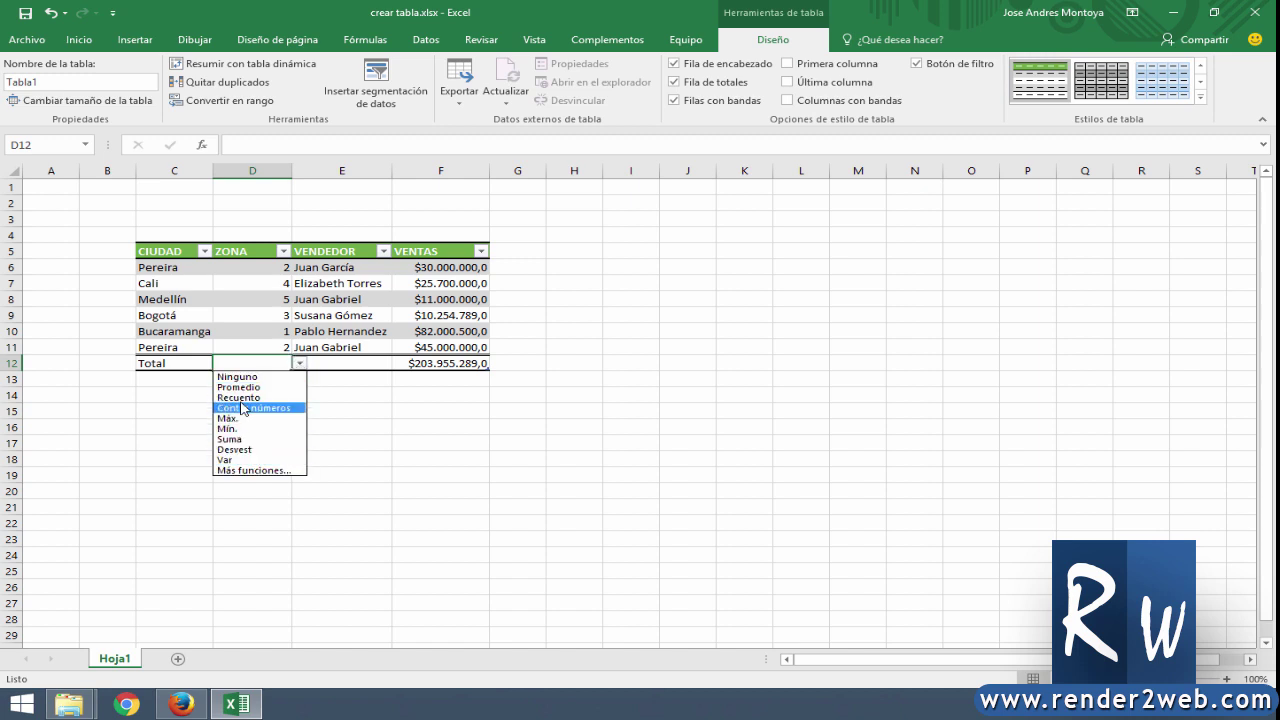
{"action": "left_click", "coordinate": [232, 439]}
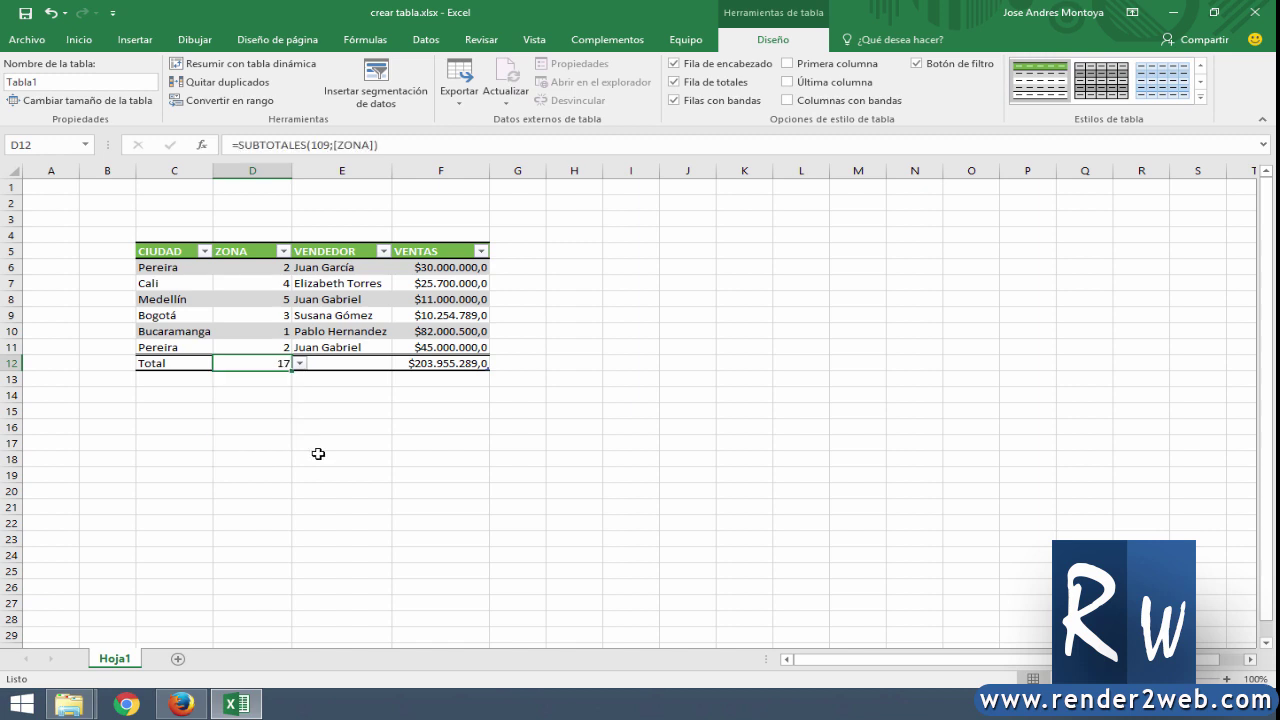
- Switch the ZONA total to Promedio, then back to Suma so it shows 17
{"action": "left_click", "coordinate": [299, 363]}
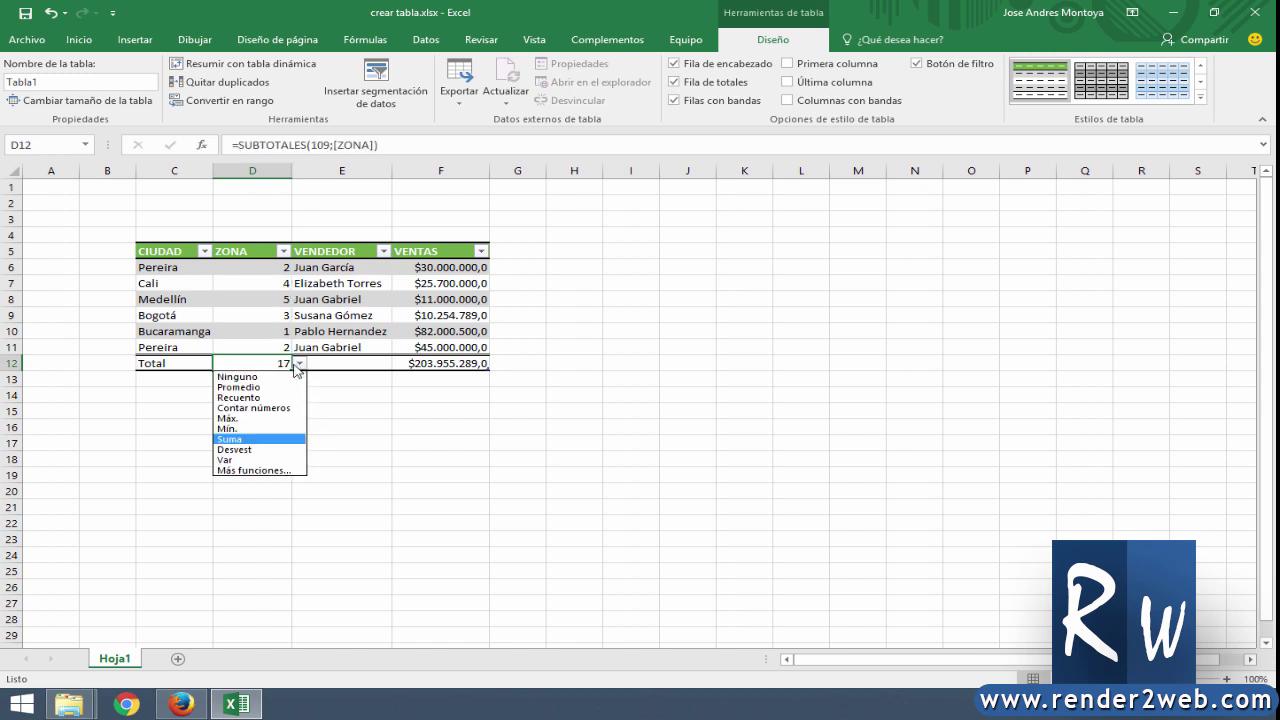
{"action": "left_click", "coordinate": [240, 387]}
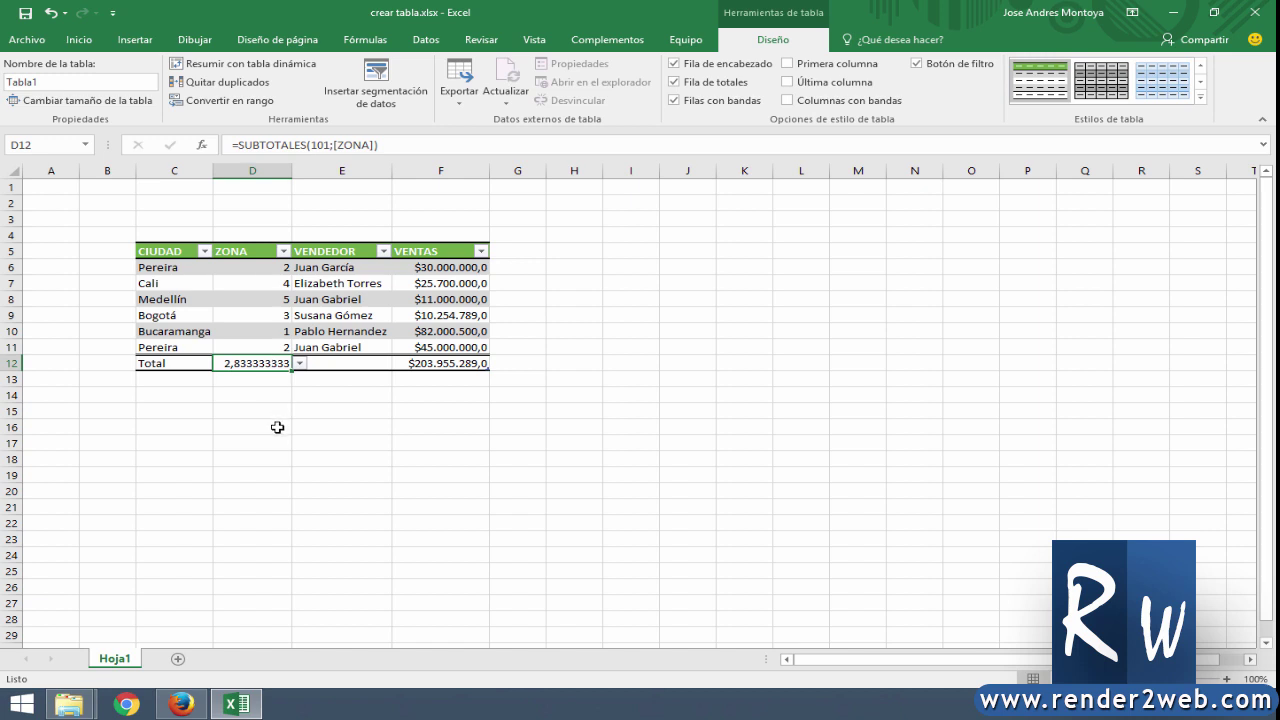
{"action": "left_click", "coordinate": [299, 363]}
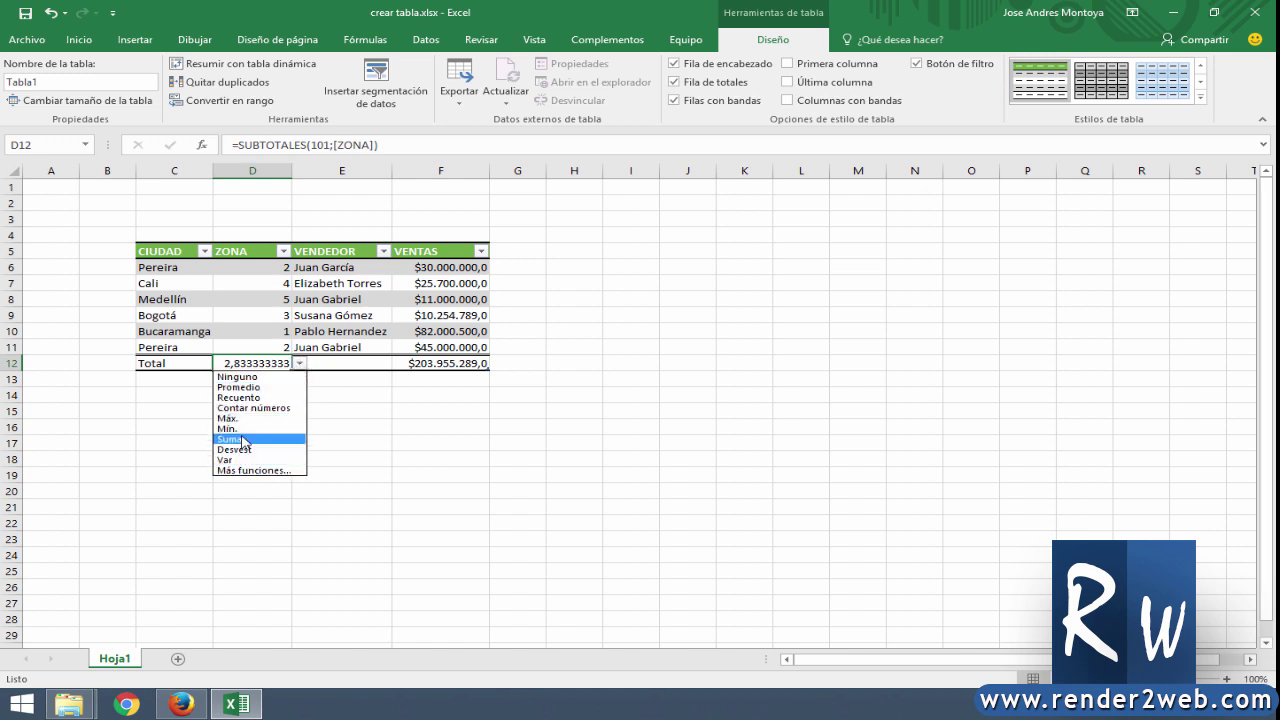
{"action": "left_click", "coordinate": [232, 439]}
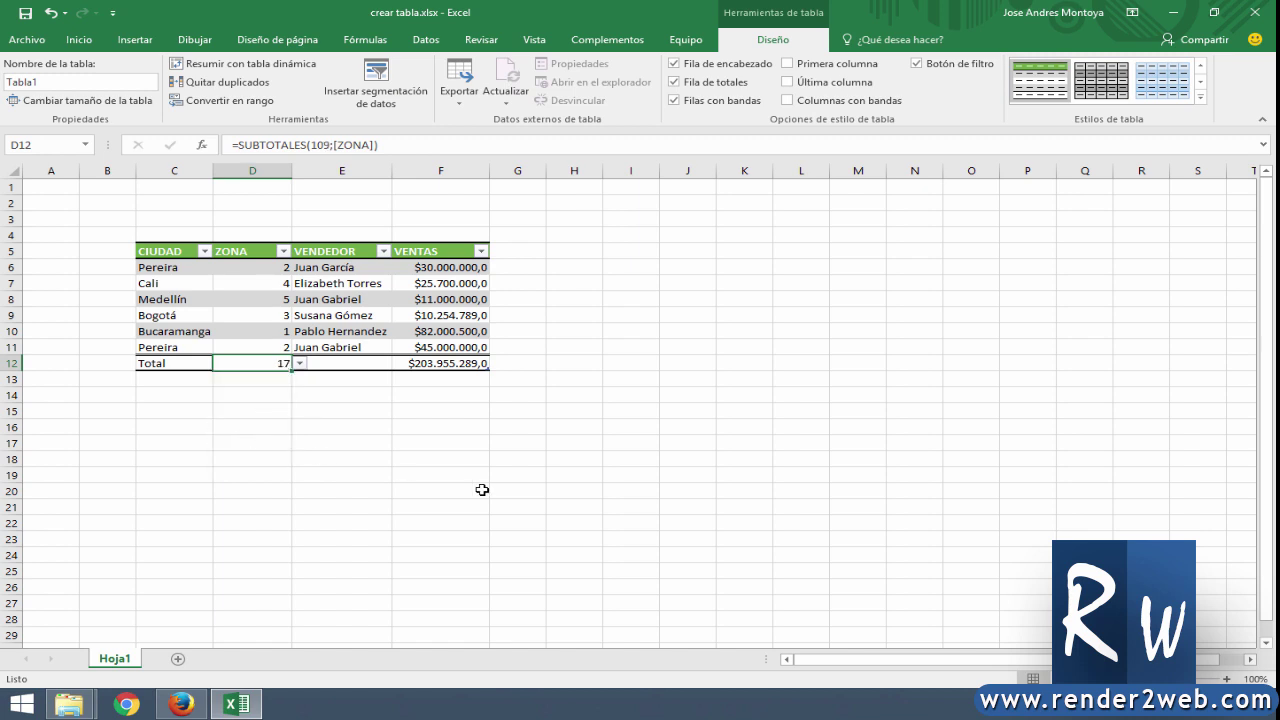
{"action": "left_click", "coordinate": [469, 481]}
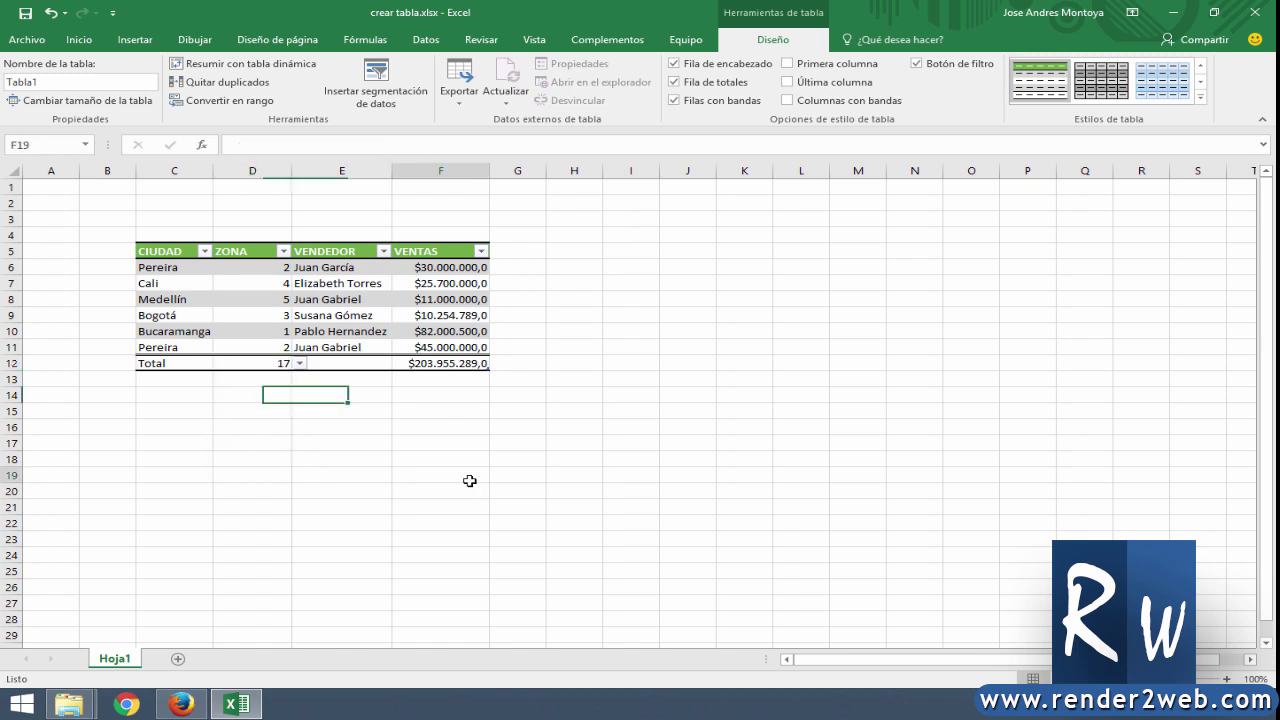
{"action": "left_click", "coordinate": [591, 469]}
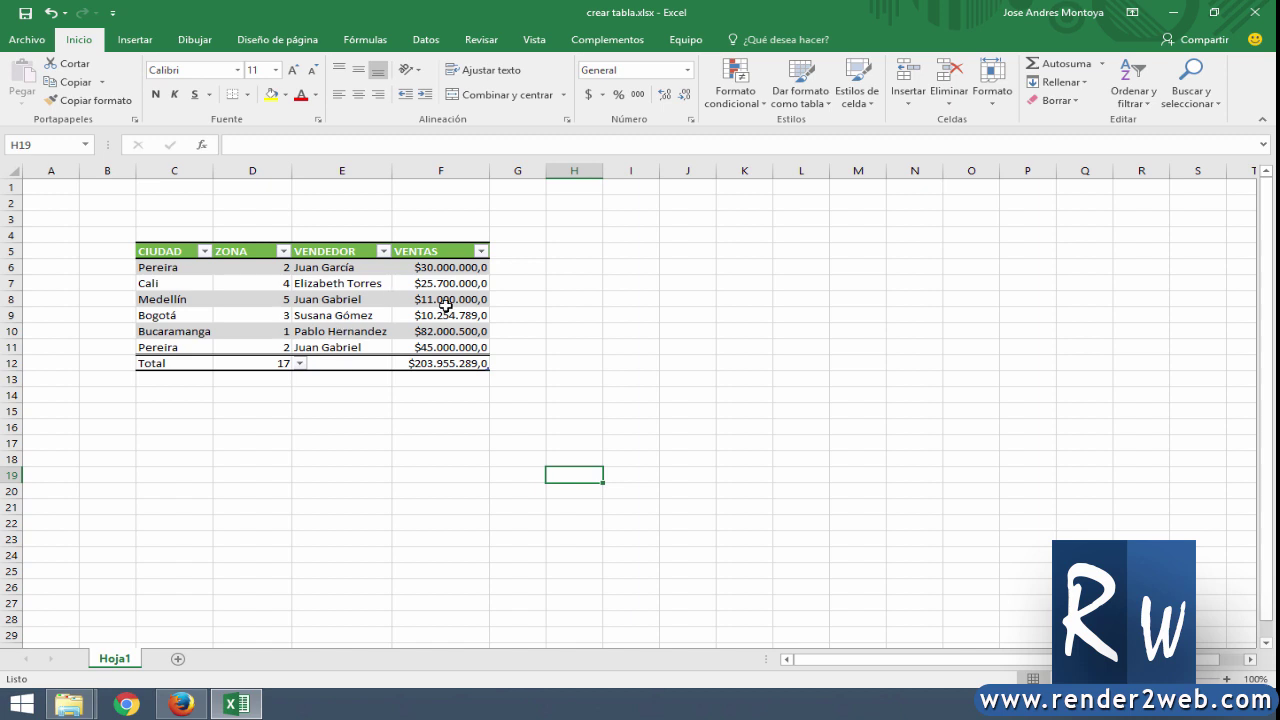
{"action": "left_click", "coordinate": [430, 259]}
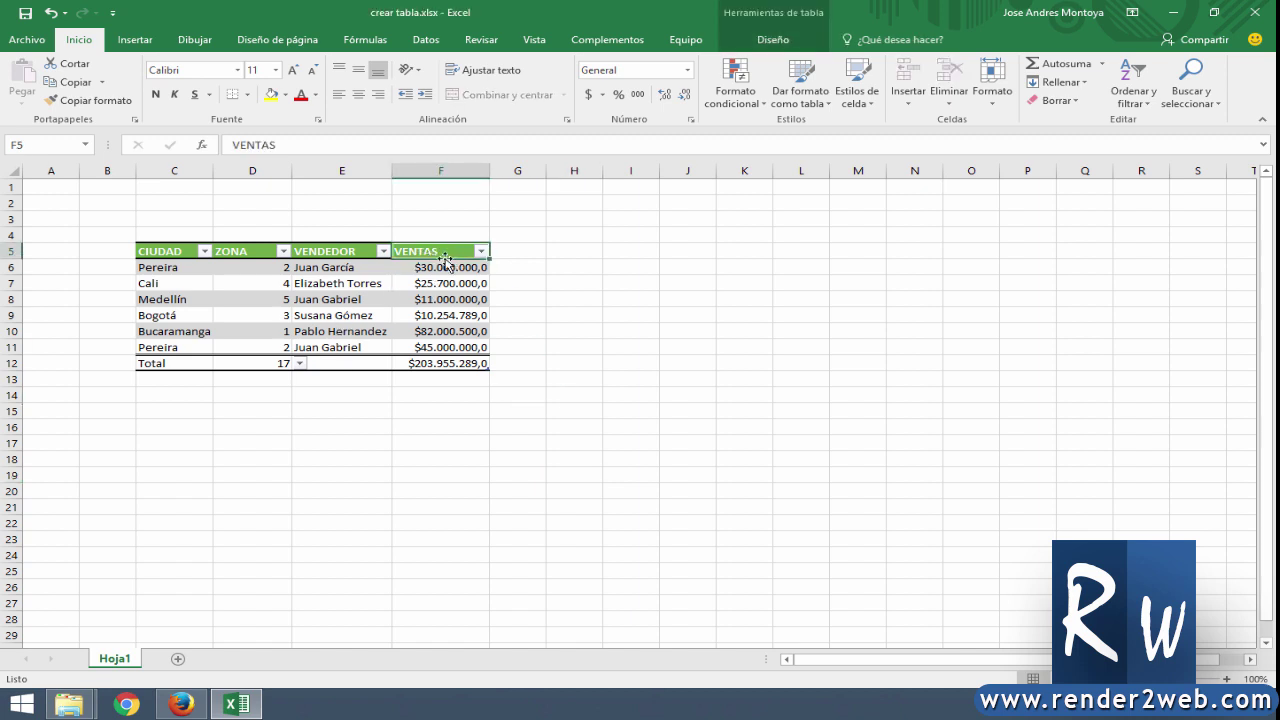
{"action": "key", "text": "Delete"}
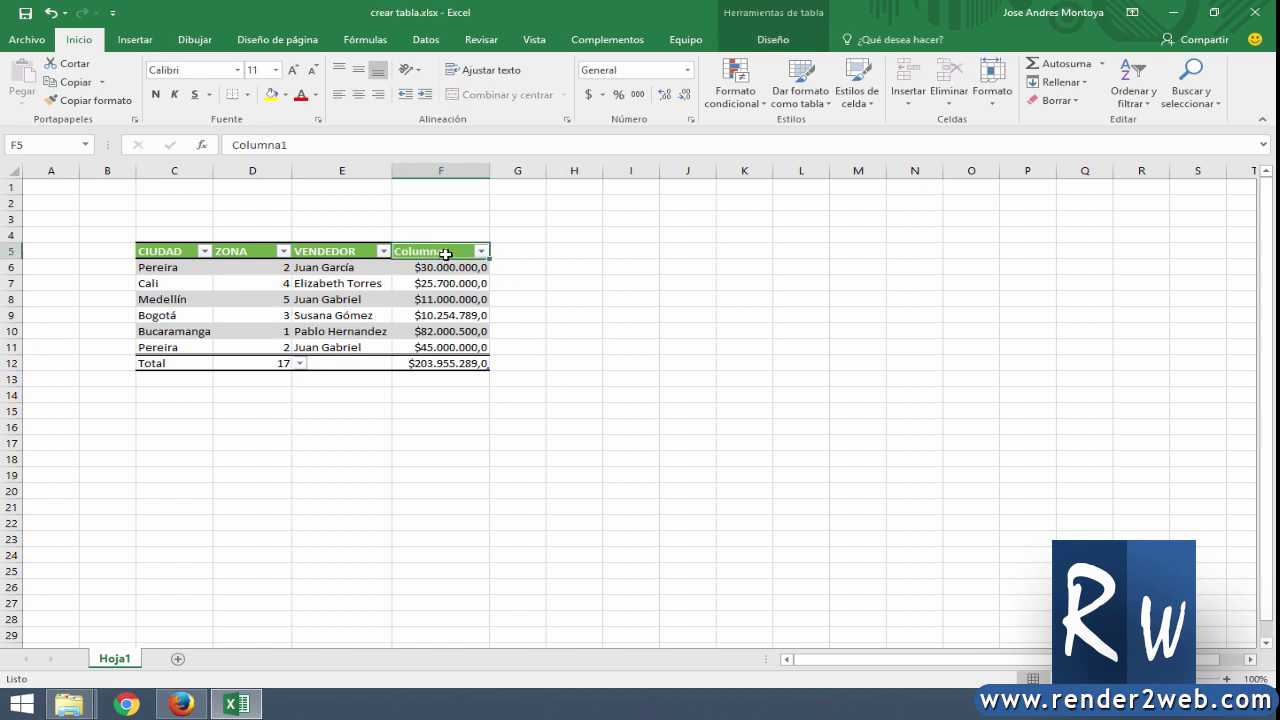
{"action": "left_click", "coordinate": [525, 425]}
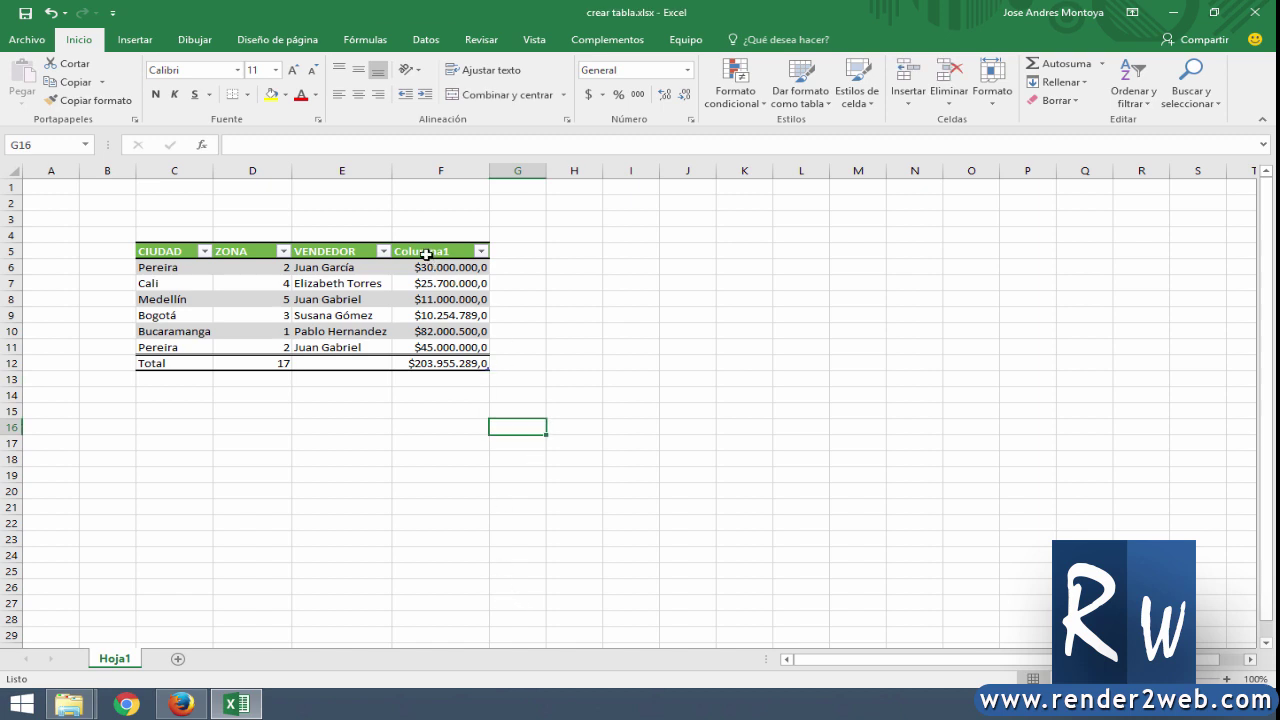
{"action": "left_click", "coordinate": [426, 254]}
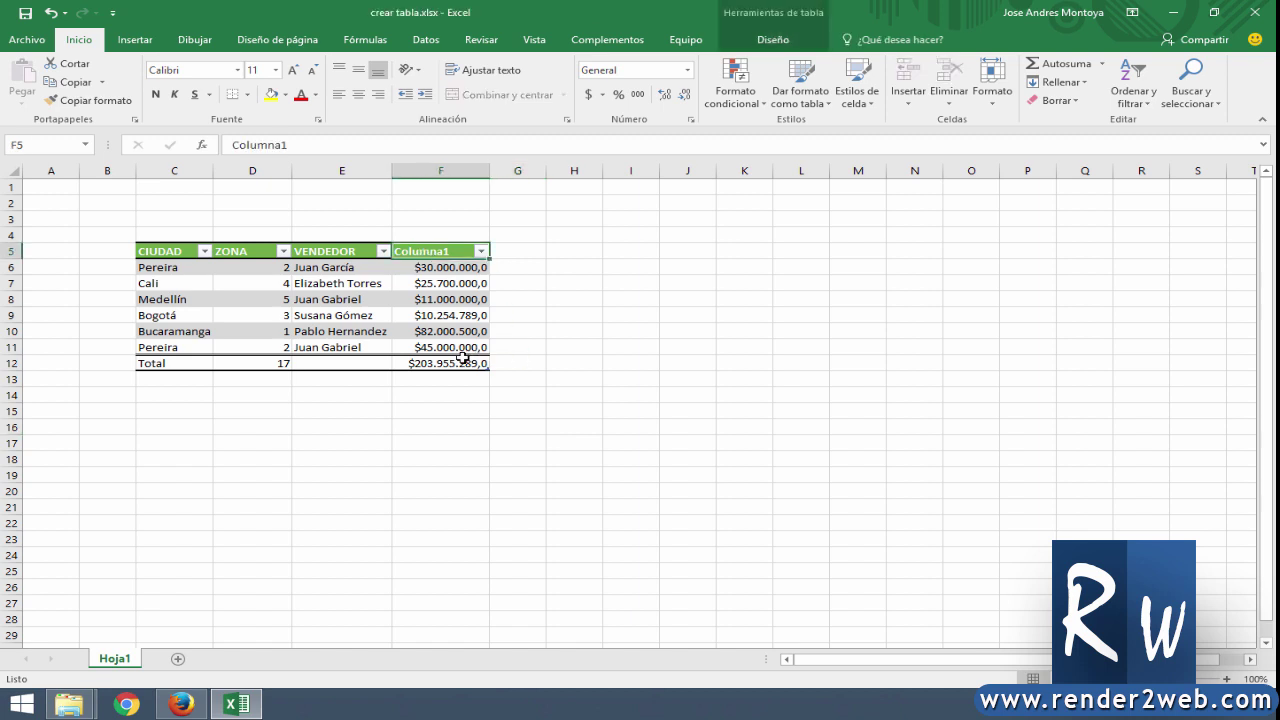
{"action": "key", "text": "ctrl+z"}
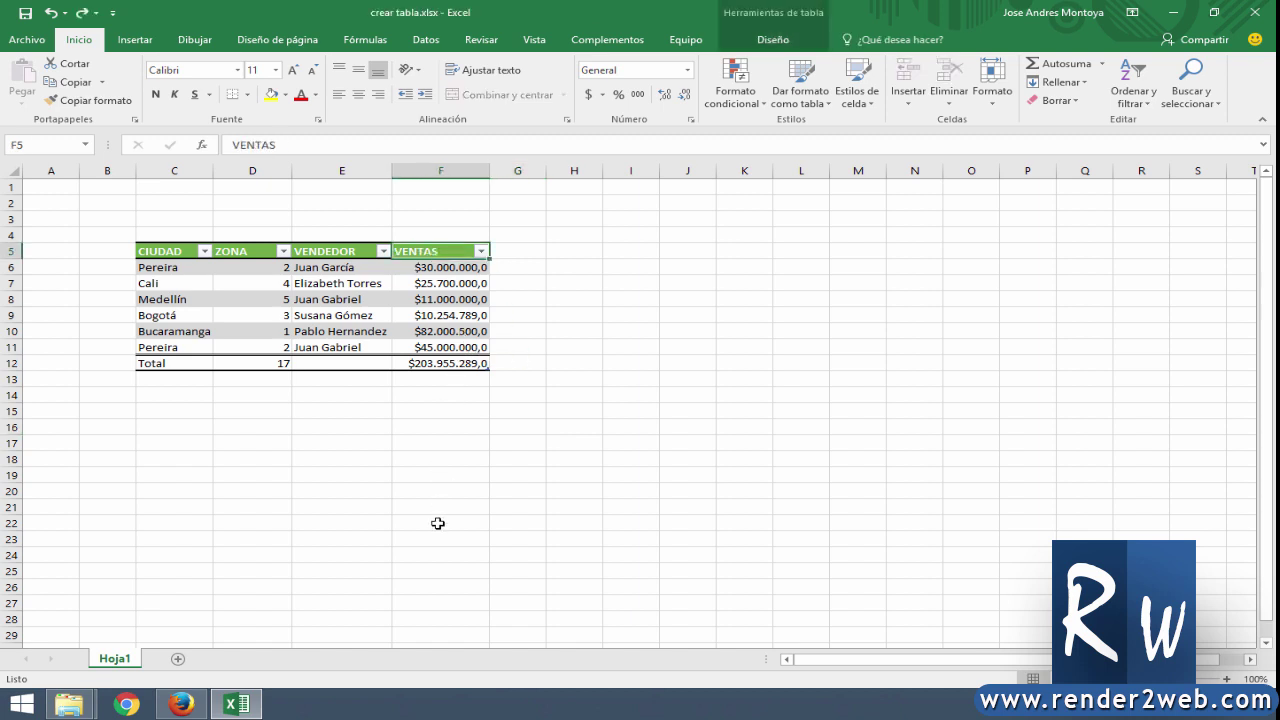
{"action": "left_click", "coordinate": [438, 524]}
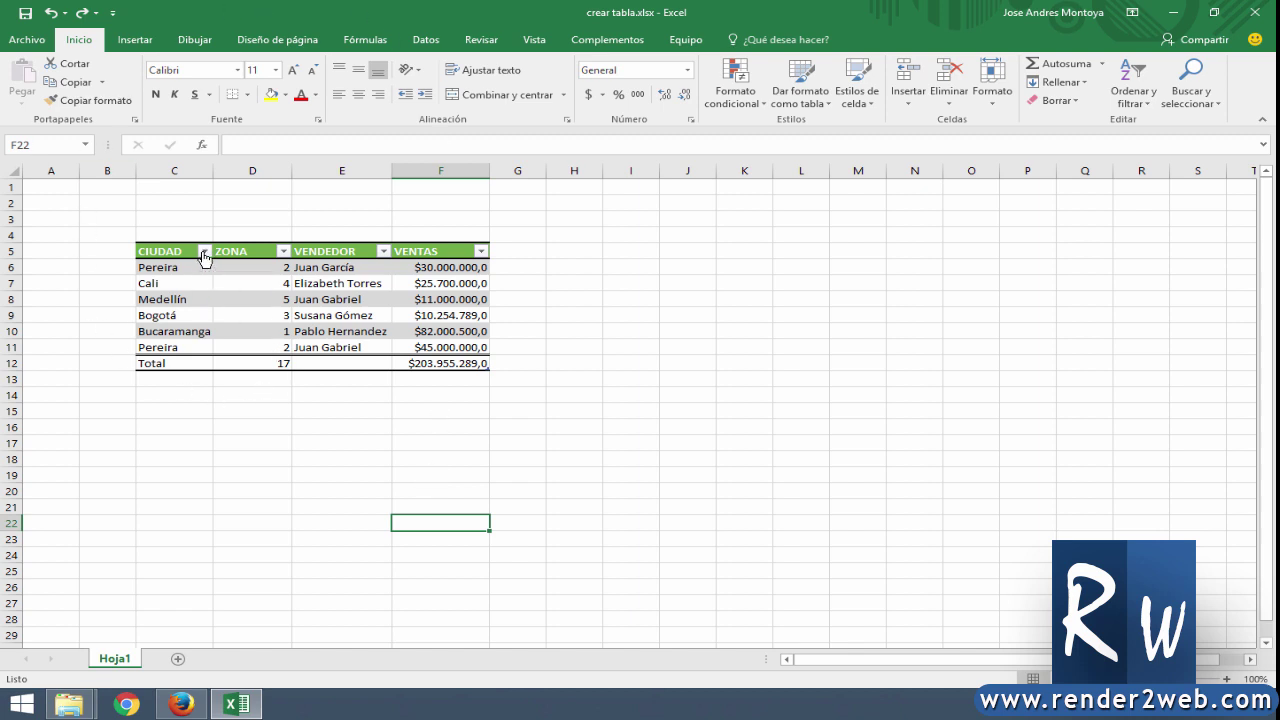
{"action": "left_click", "coordinate": [204, 251]}
{"action": "left_click", "coordinate": [55, 407]}
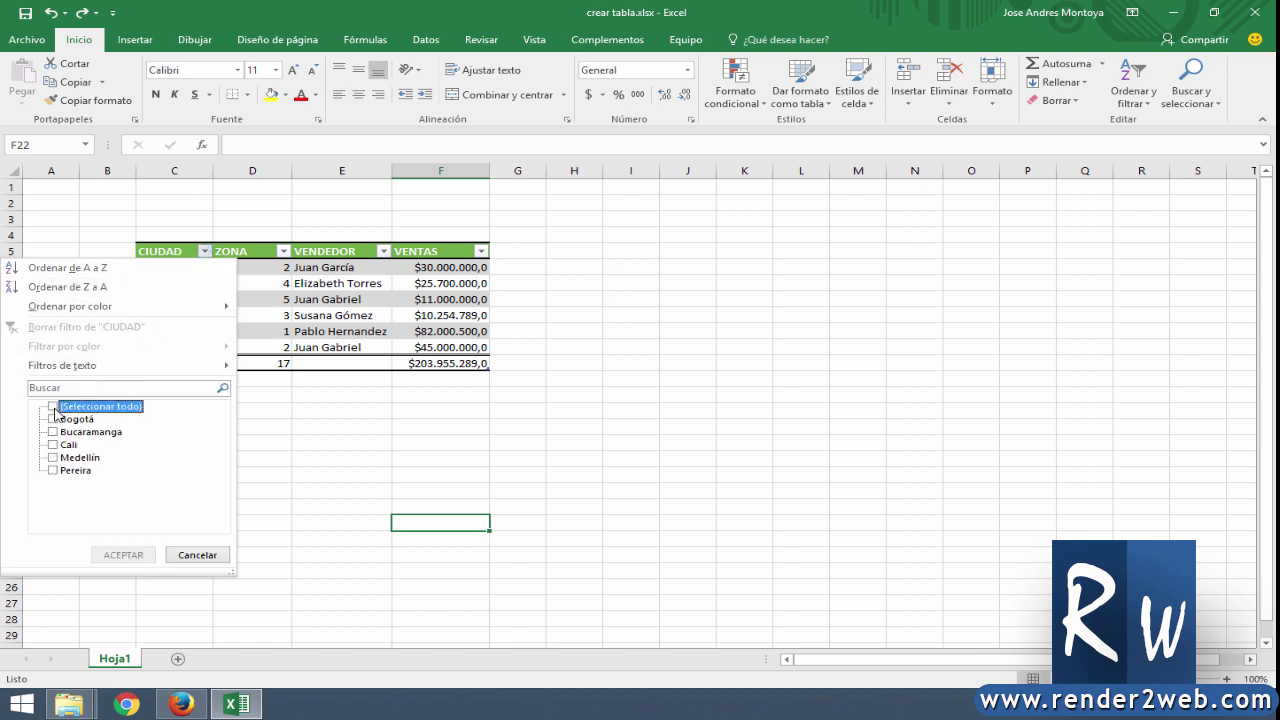
{"action": "left_click", "coordinate": [54, 471]}
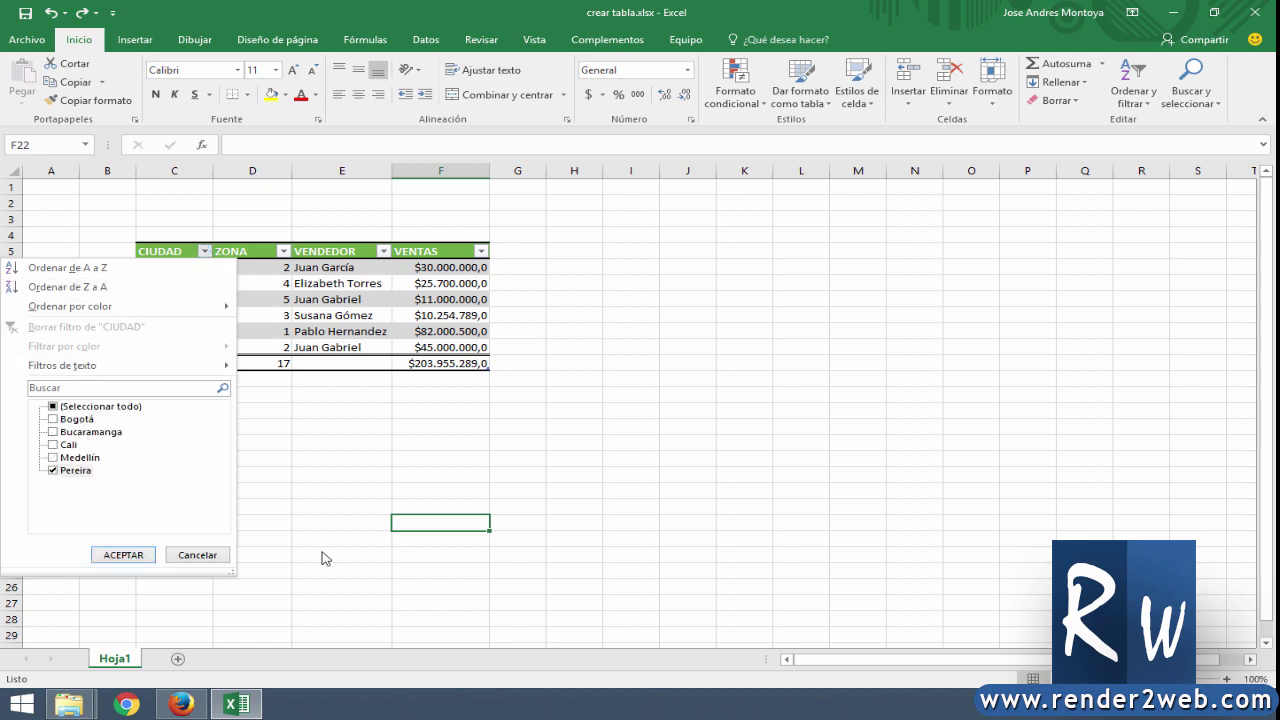
{"action": "left_click", "coordinate": [121, 555]}
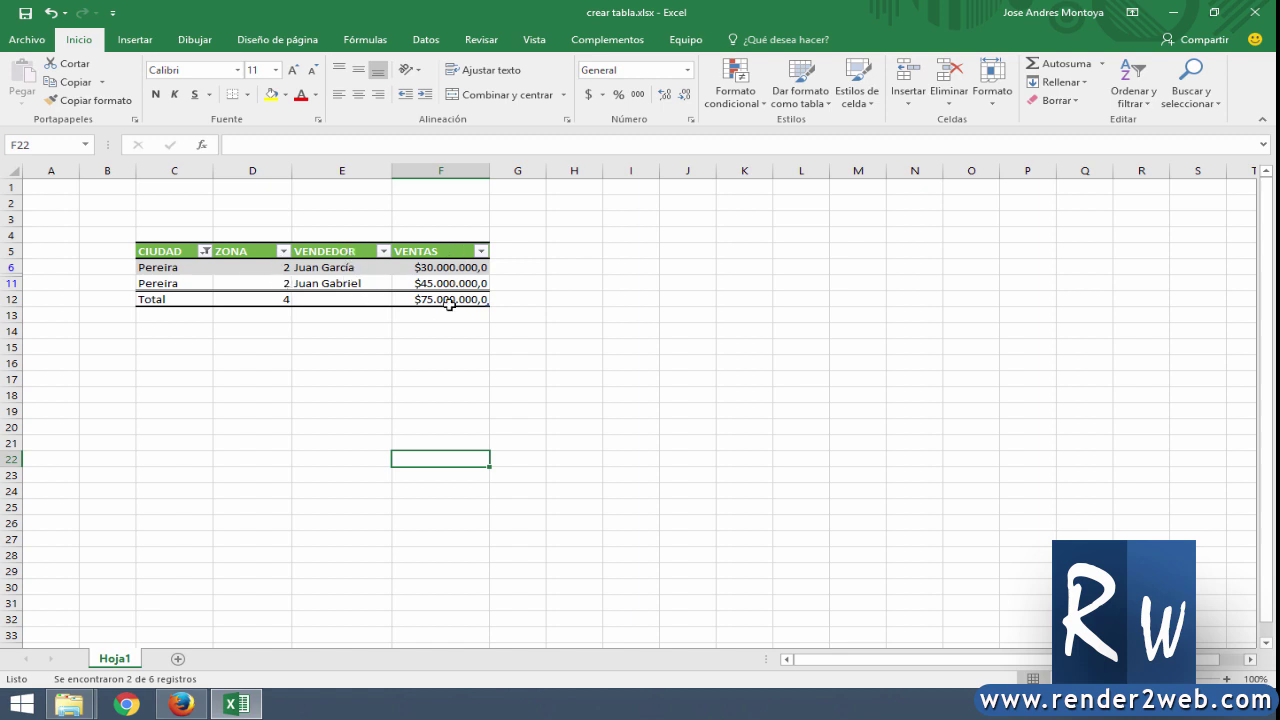
{"action": "left_click", "coordinate": [205, 251]}
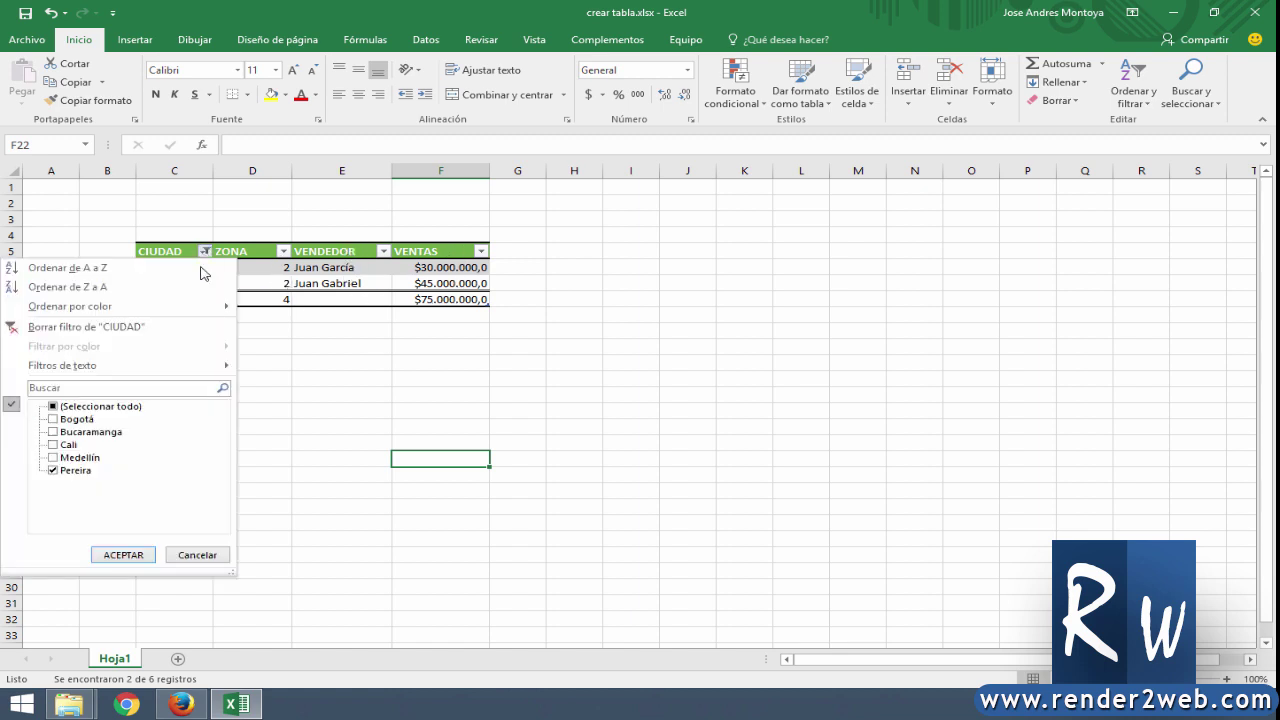
{"action": "left_click", "coordinate": [53, 470]}
{"action": "left_click", "coordinate": [53, 432]}
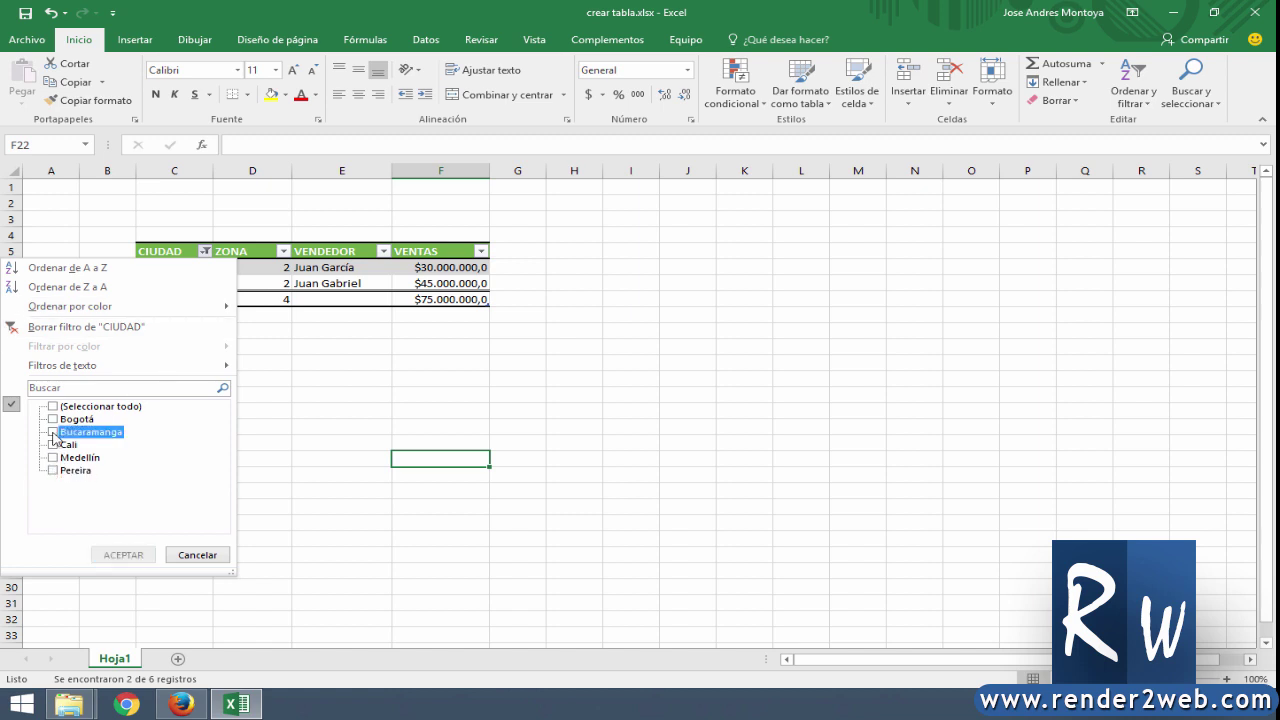
{"action": "left_click", "coordinate": [53, 457]}
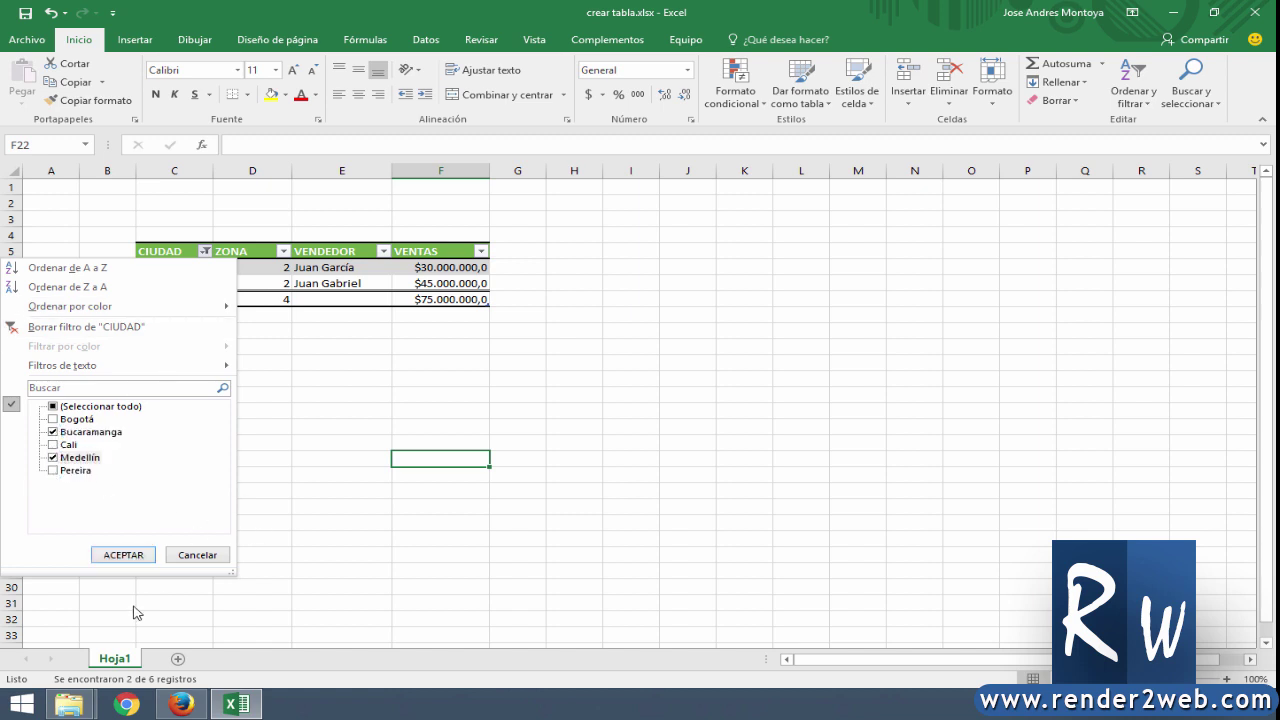
{"action": "left_click", "coordinate": [123, 554]}
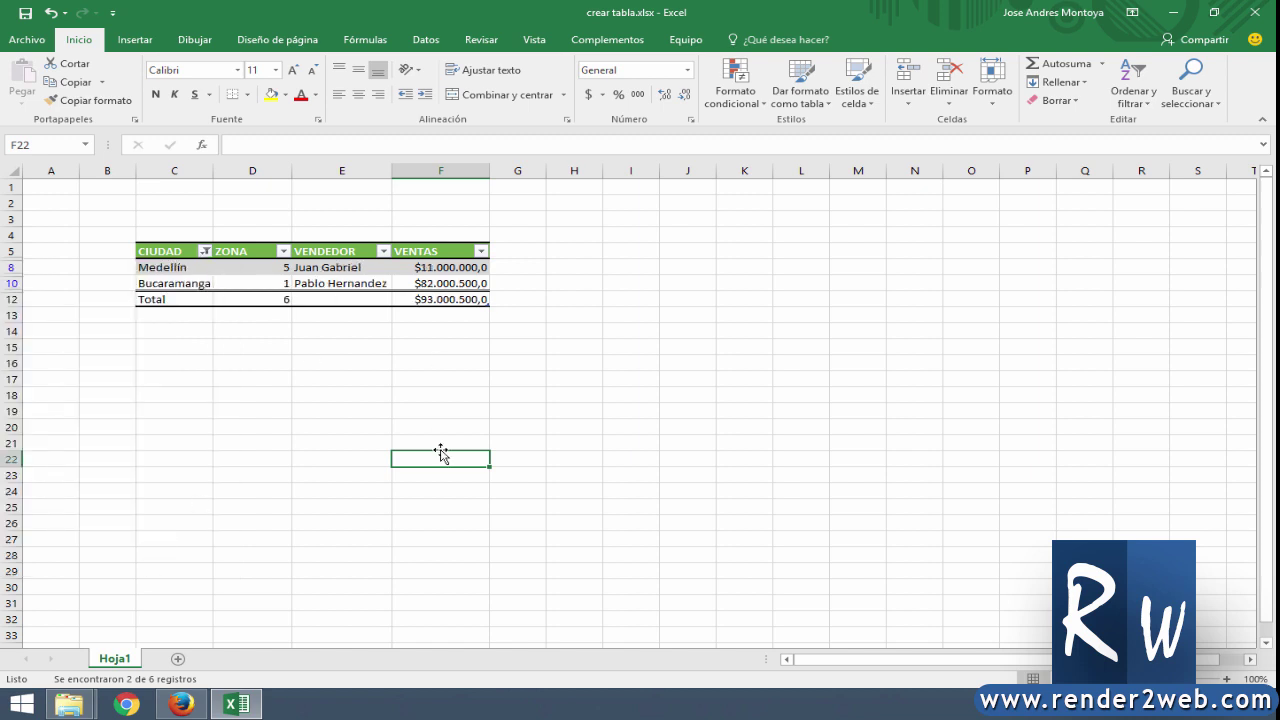
{"action": "left_click", "coordinate": [285, 428]}
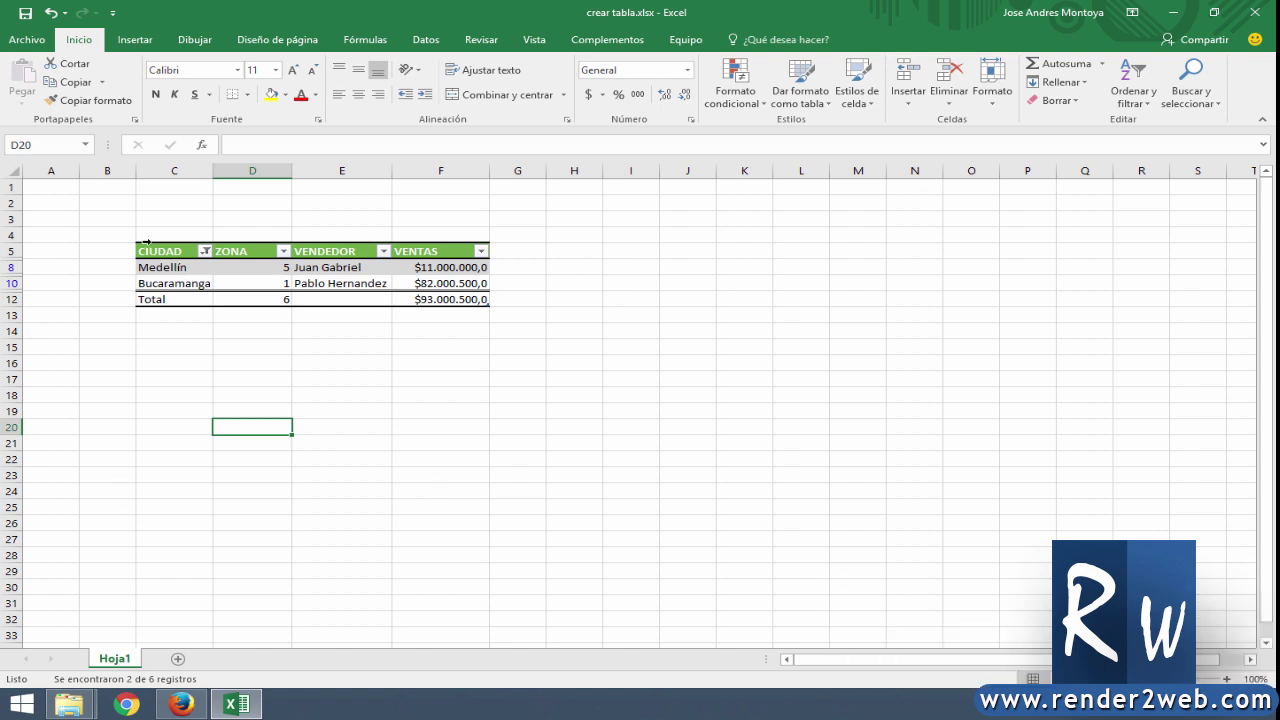
{"action": "left_click", "coordinate": [205, 251]}
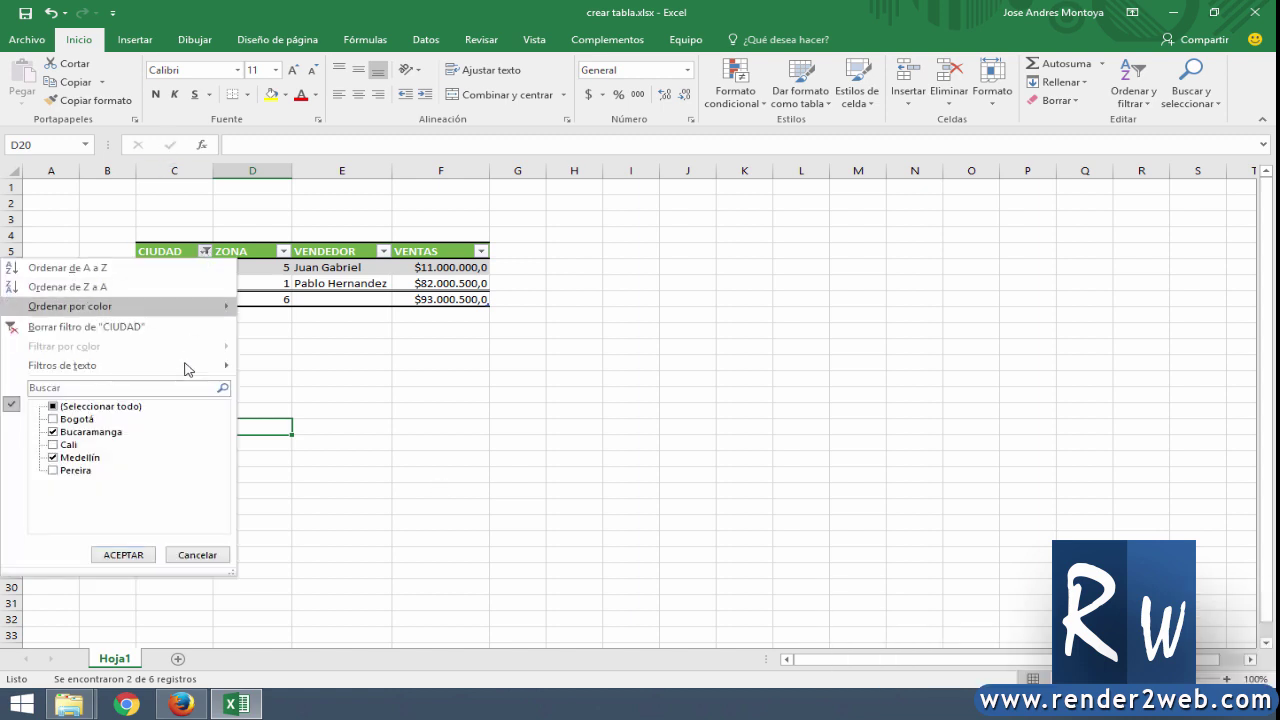
{"action": "left_click", "coordinate": [54, 406]}
{"action": "left_click", "coordinate": [120, 555]}
{"action": "left_click", "coordinate": [452, 491]}
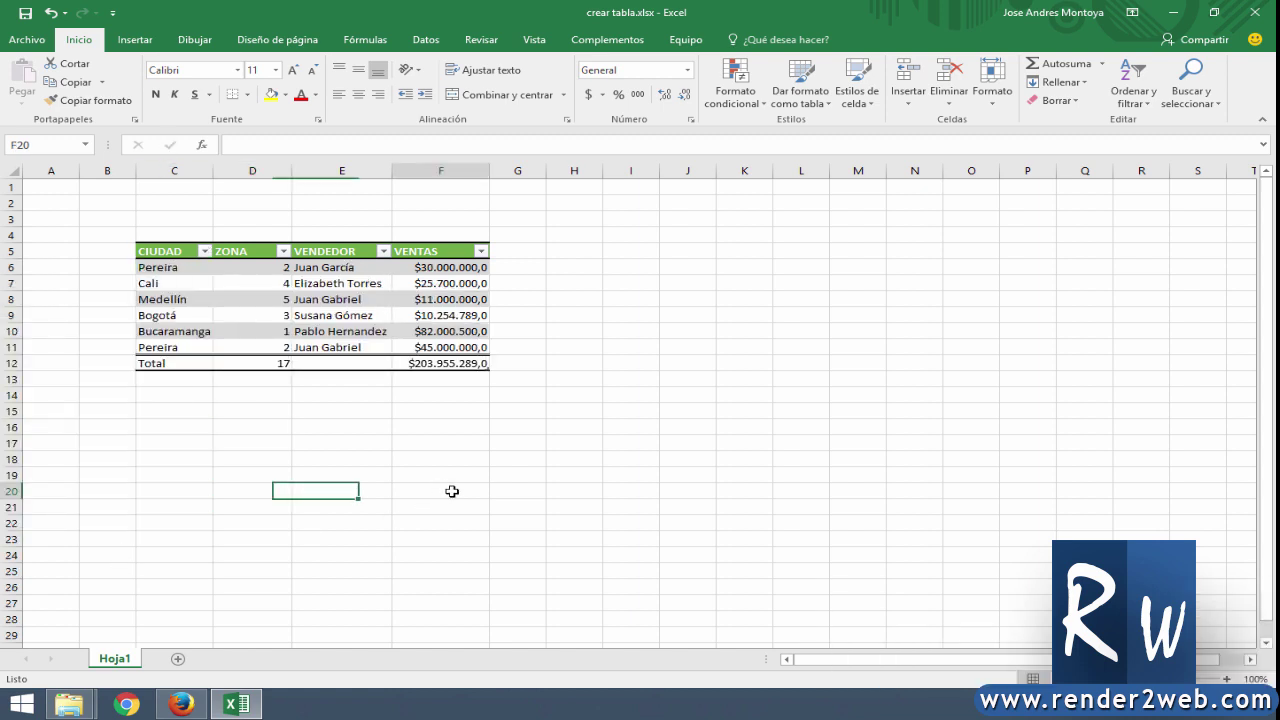
- Select the CIUDAD and ZONA header cells, then the Cali-to-Bogotá data block
{"action": "left_click_drag", "start_coordinate": [177, 251], "coordinate": [265, 250]}
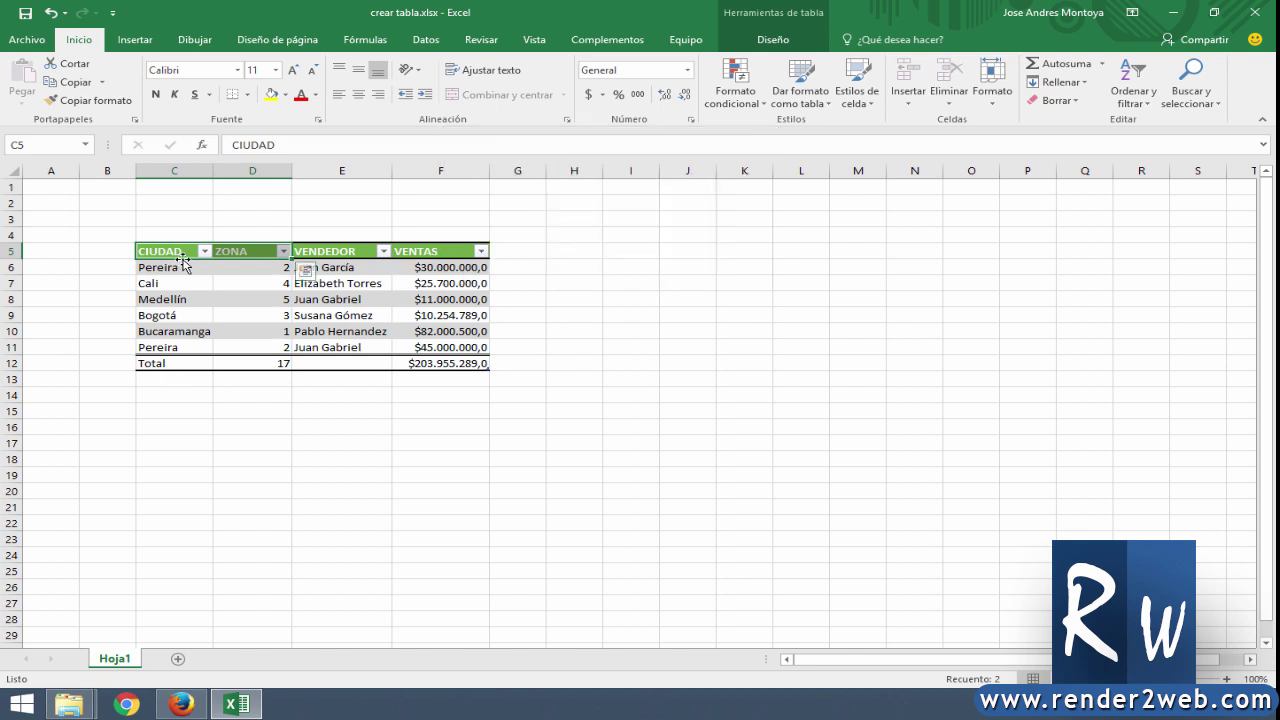
{"action": "left_click_drag", "start_coordinate": [197, 289], "coordinate": [330, 315]}
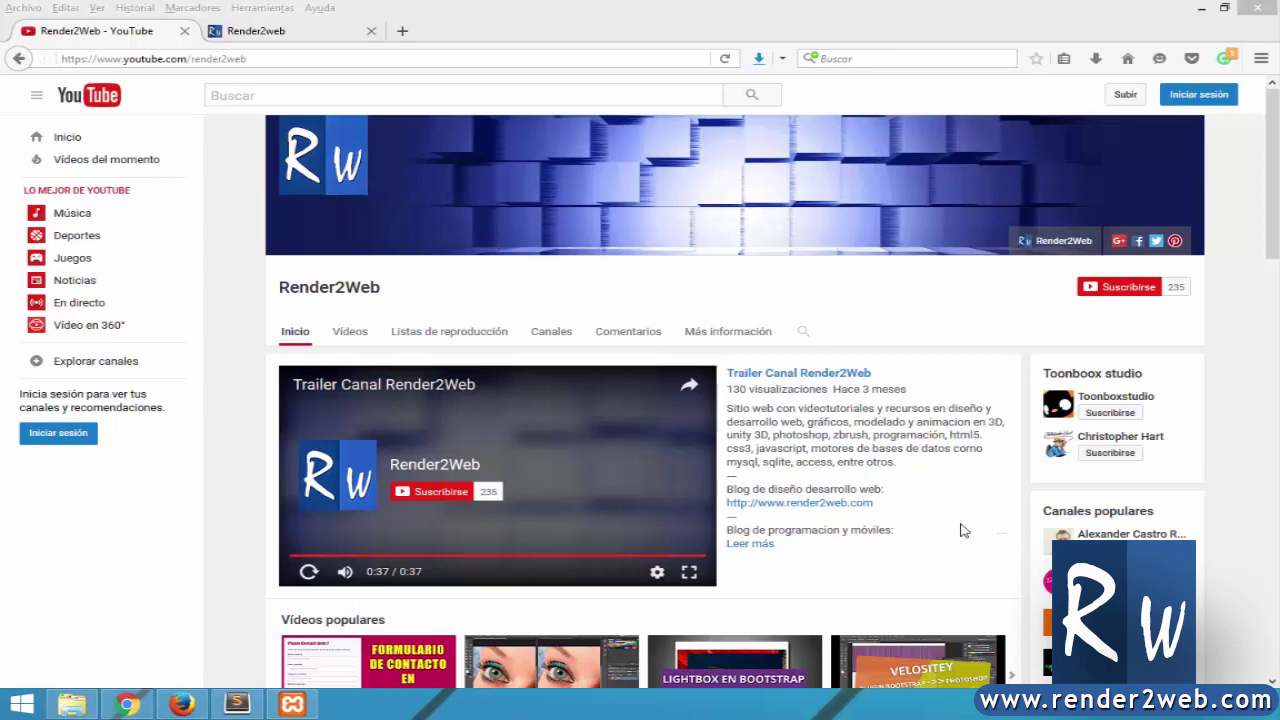
- Switch to the Render2web tab to show the render2web.com blog
{"action": "left_click", "coordinate": [318, 31]}
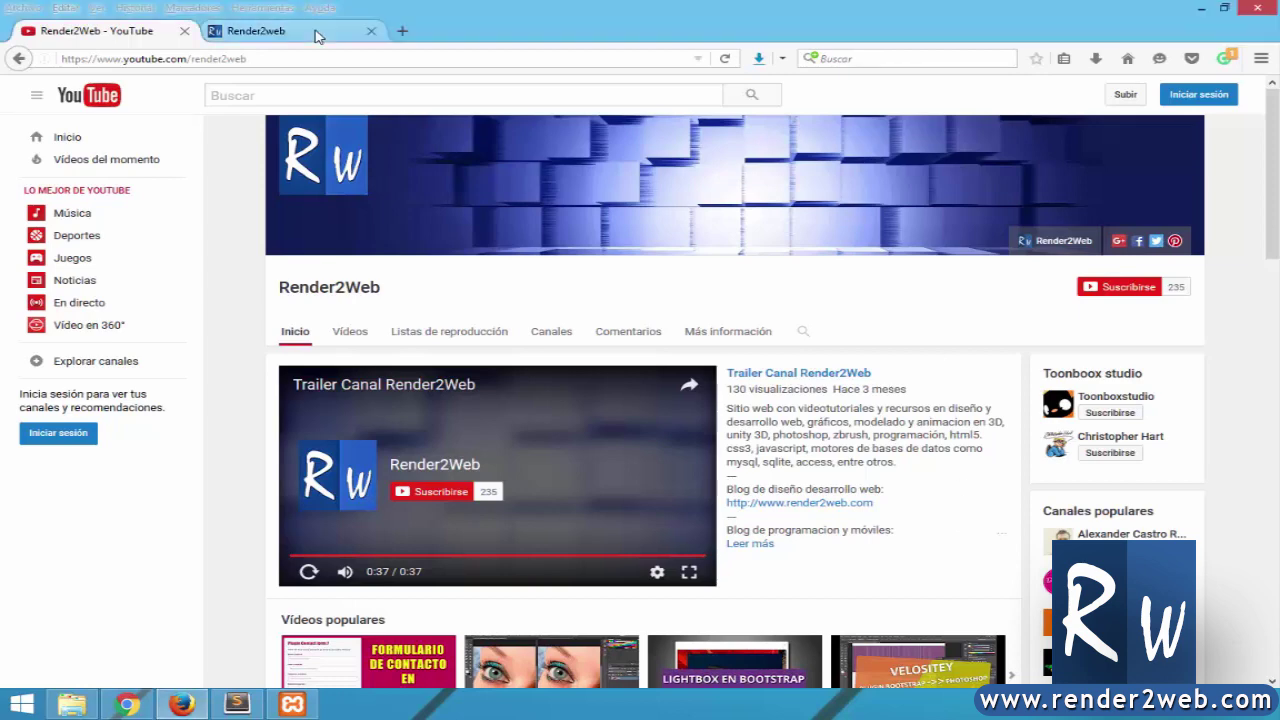
{"action": "mouse_move", "coordinate": [836, 396]}
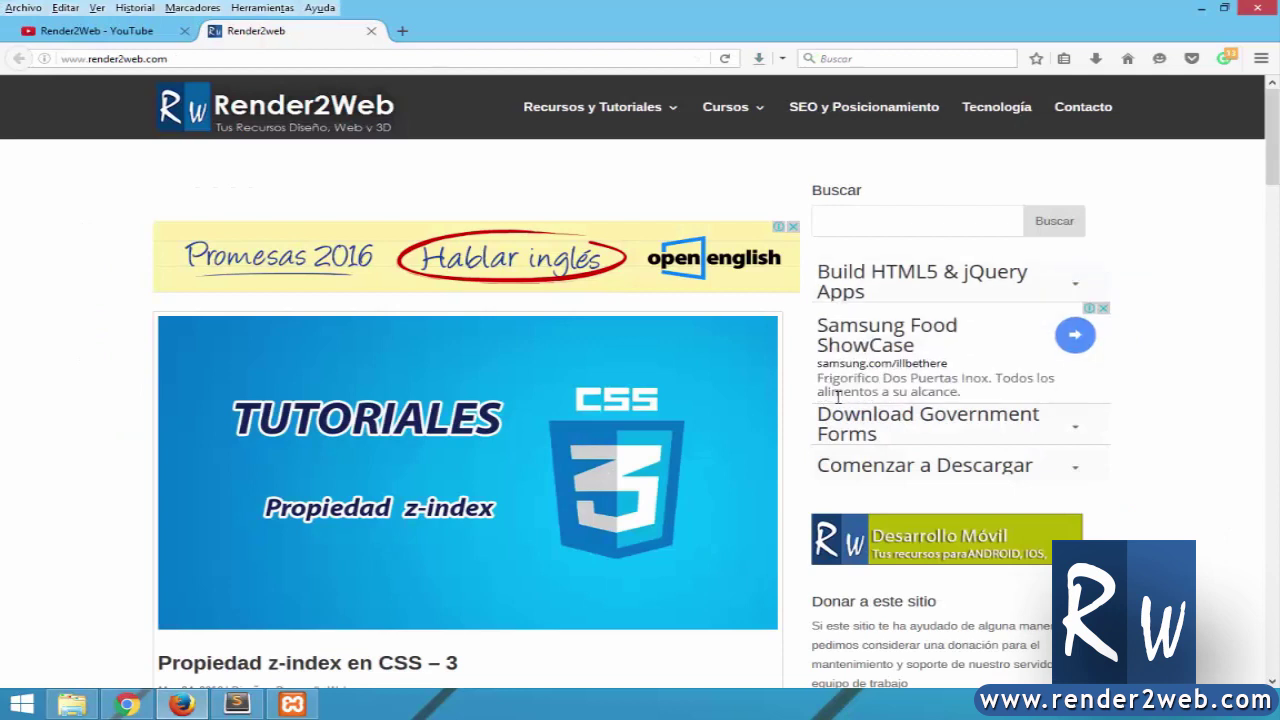